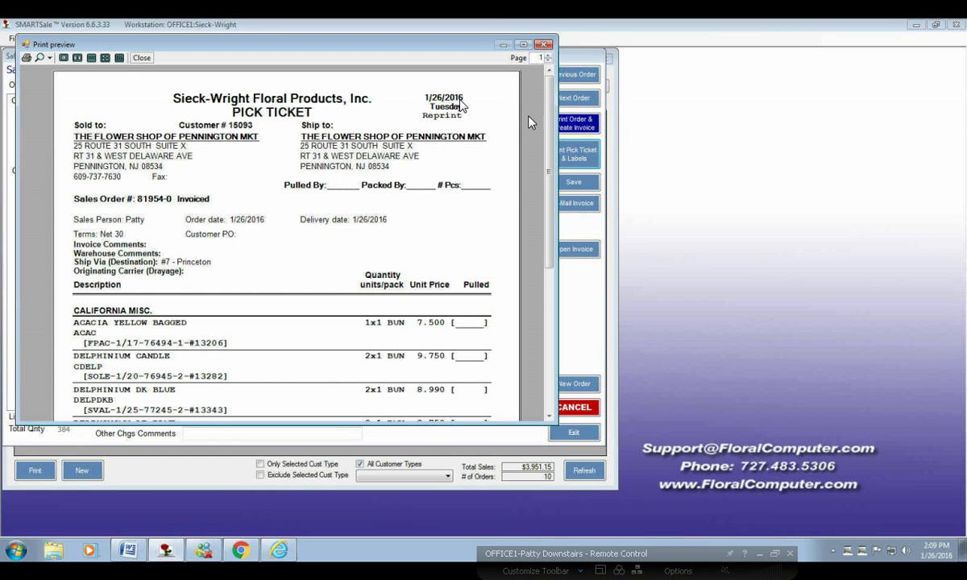
Step: Review the line items on both pages of the pick ticket preview for the sales order, and close the preview
left_click_drag(555, 91, 543, 160)
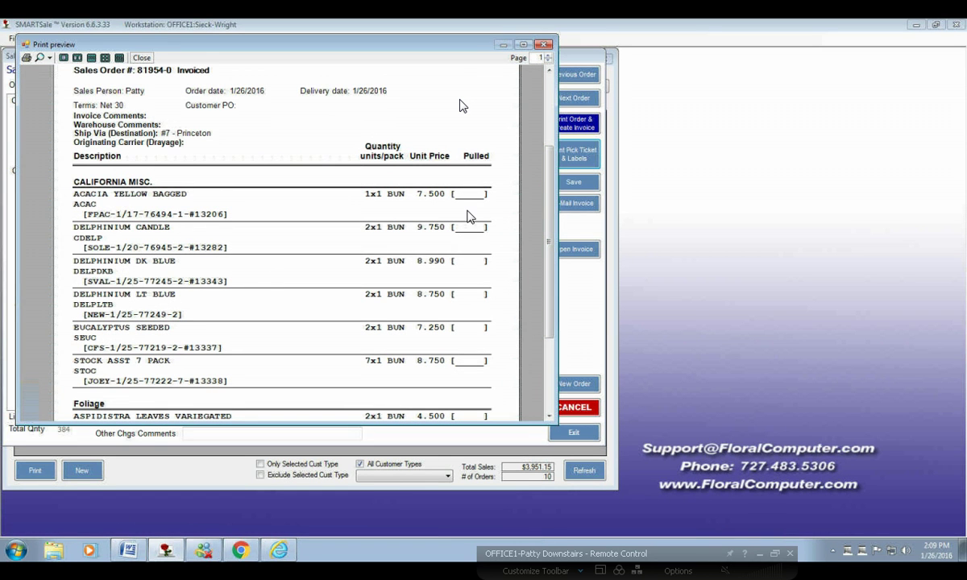
left_click(547, 56)
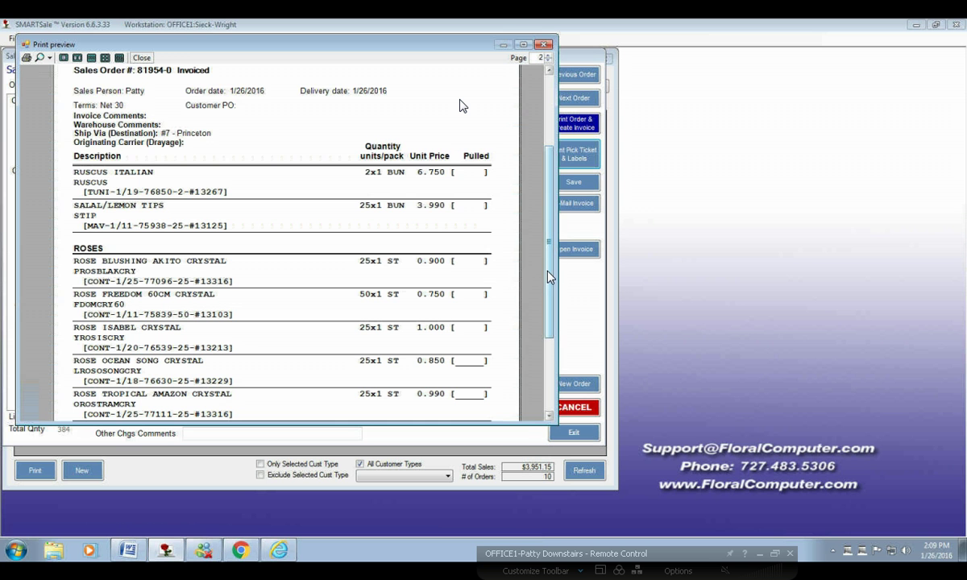
left_click_drag(548, 276, 547, 346)
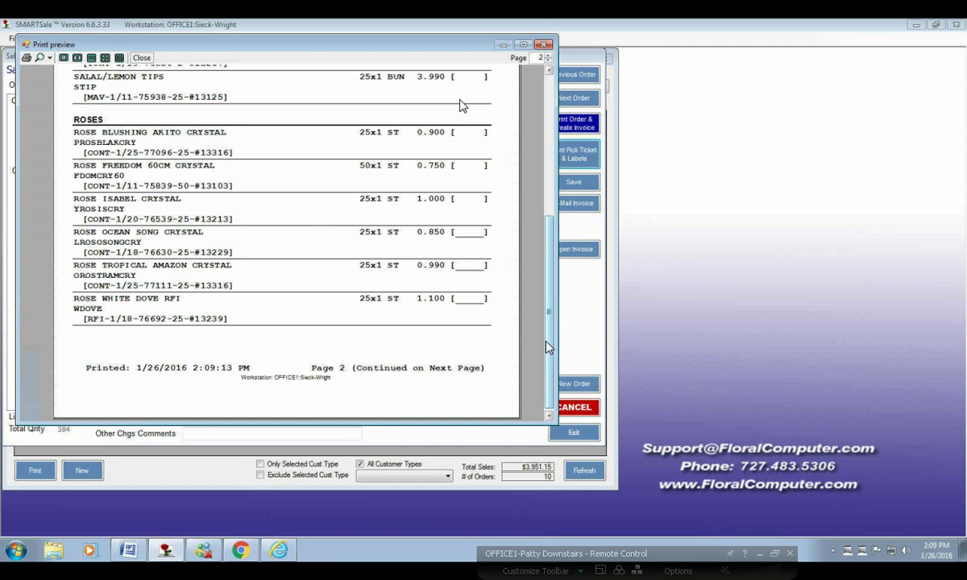
left_click(544, 45)
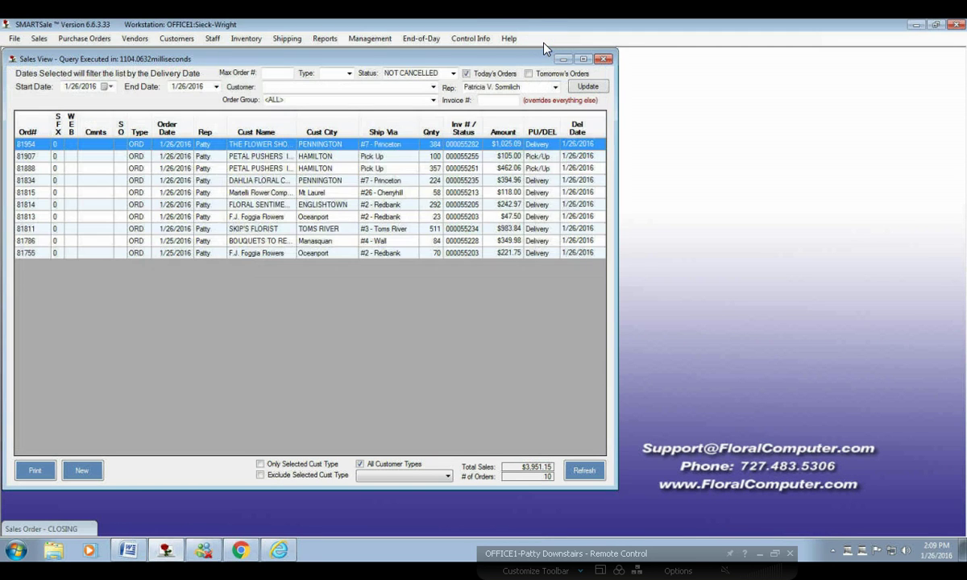
Step: Open Product Type Table Maintenance from the inventory functions and examine the product type descriptions and the Print Sequence field
left_click(239, 40)
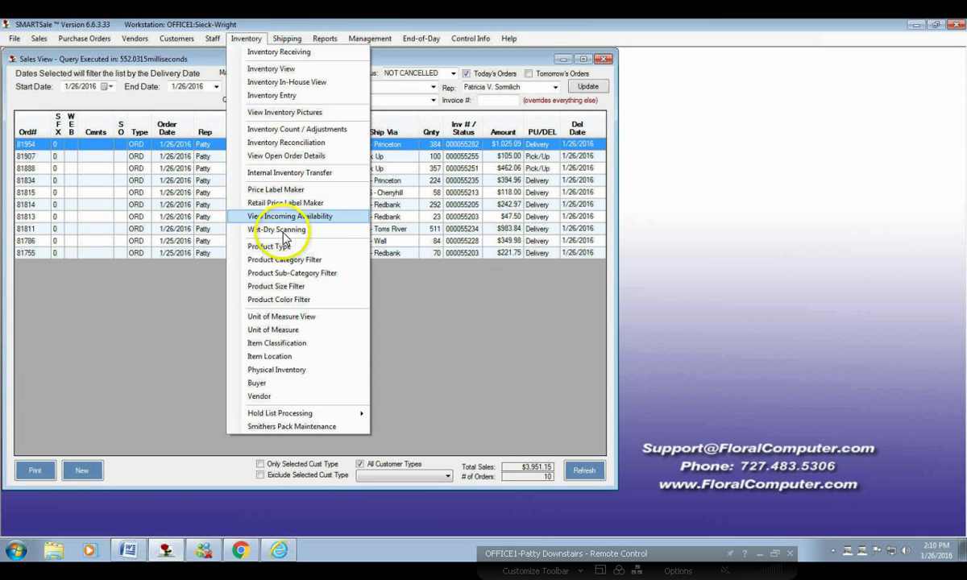
left_click(281, 247)
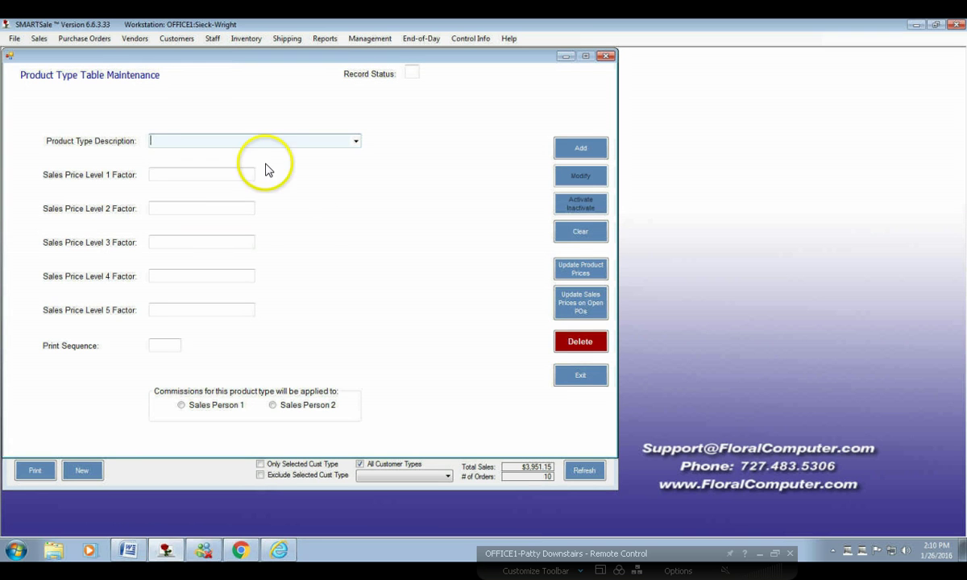
left_click(356, 142)
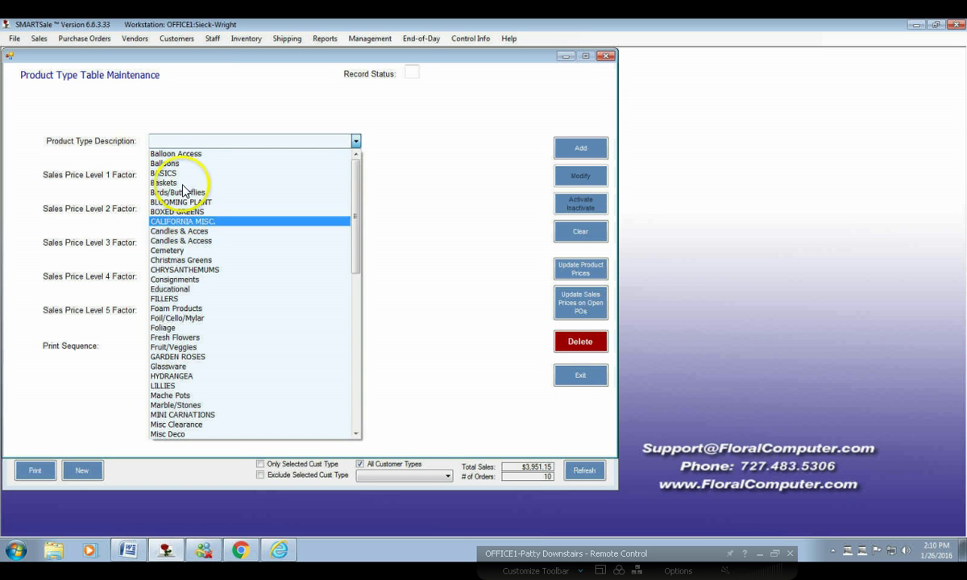
key("Down")
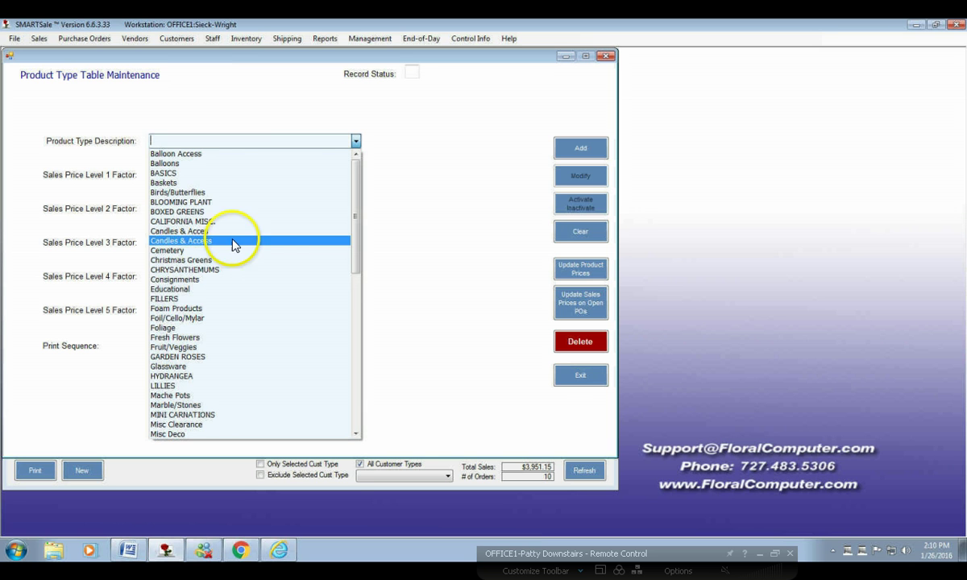
left_click(417, 211)
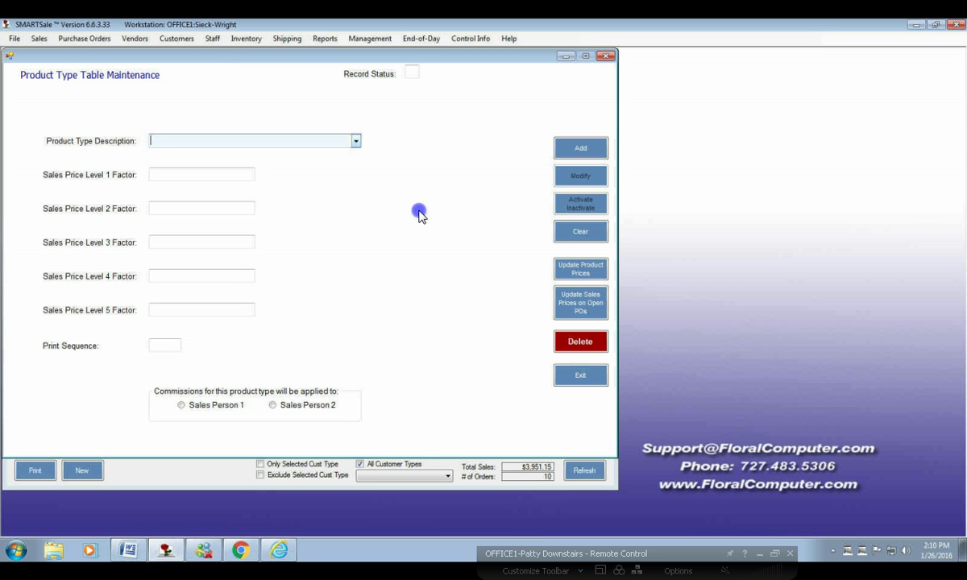
left_click(165, 342)
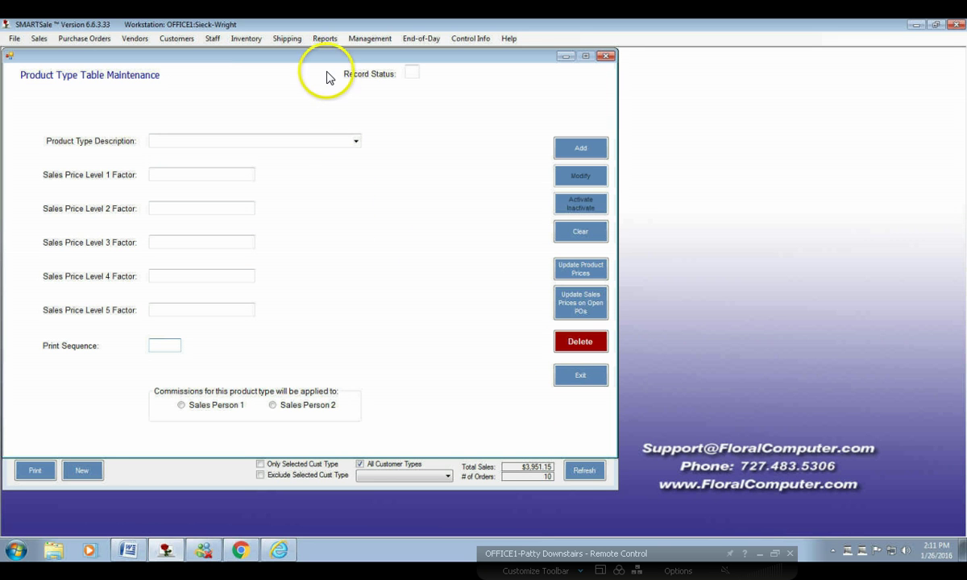
Step: Move the maintenance window off the sales list, load the Birds/Butterflies product type to view its settings, and close the window
left_click_drag(319, 60, 651, 76)
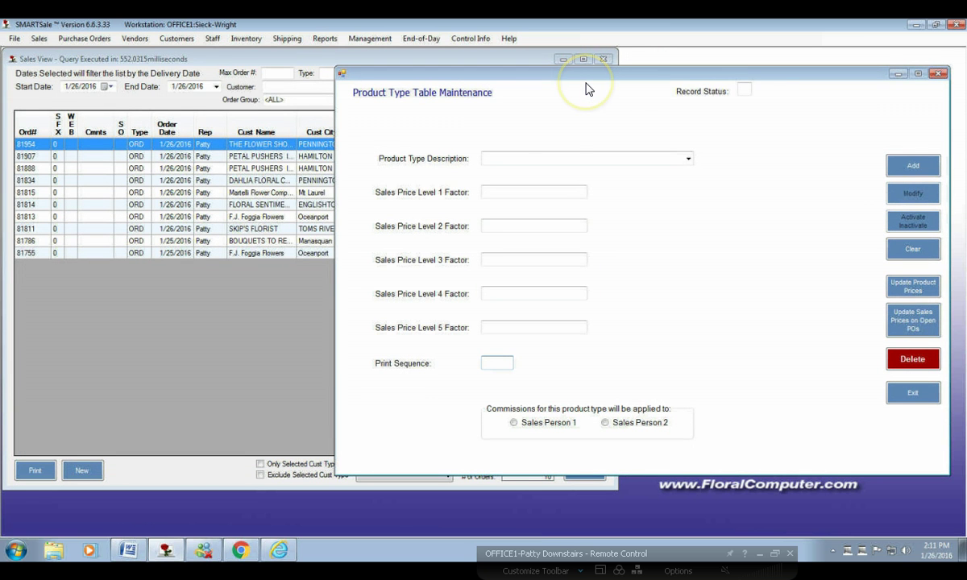
left_click_drag(587, 89, 540, 80)
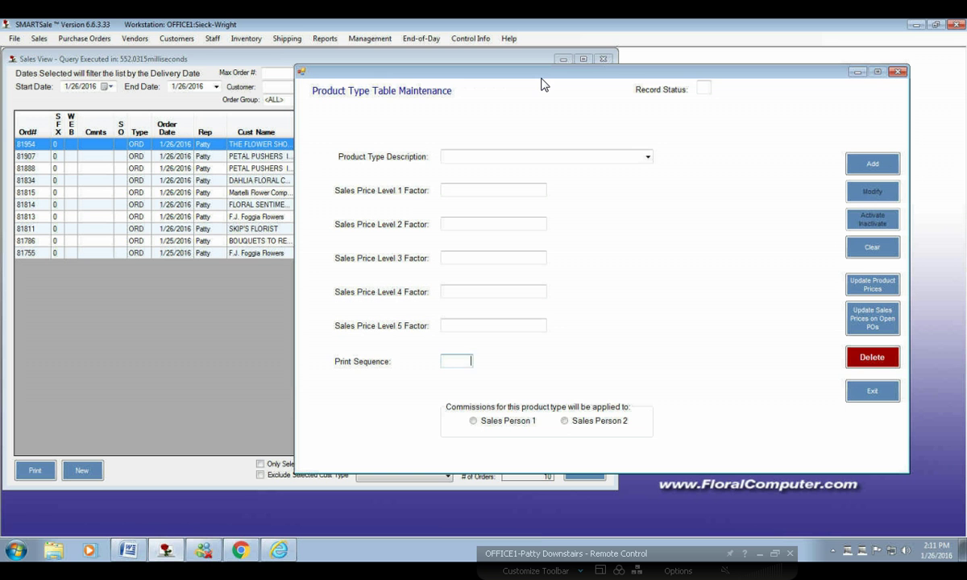
left_click(647, 157)
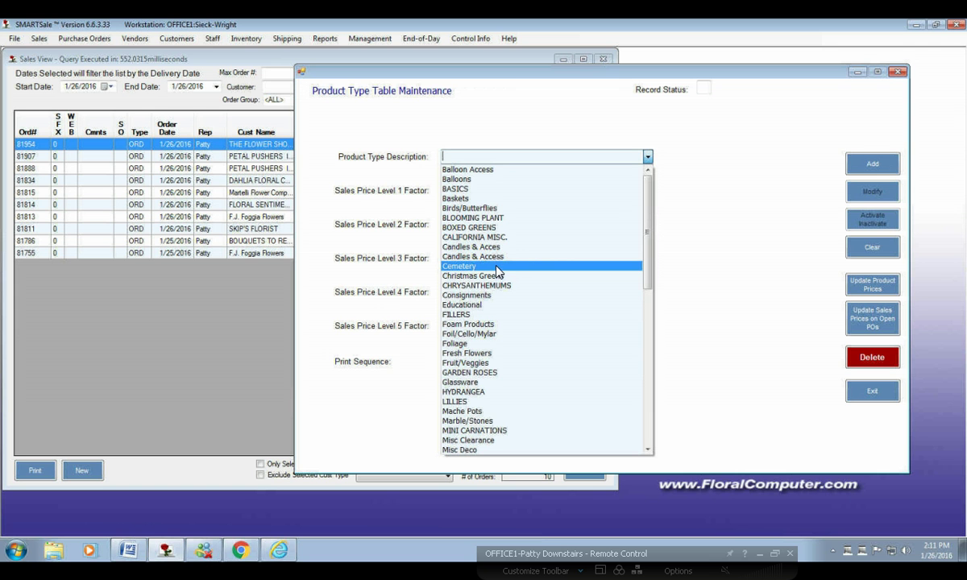
left_click(472, 211)
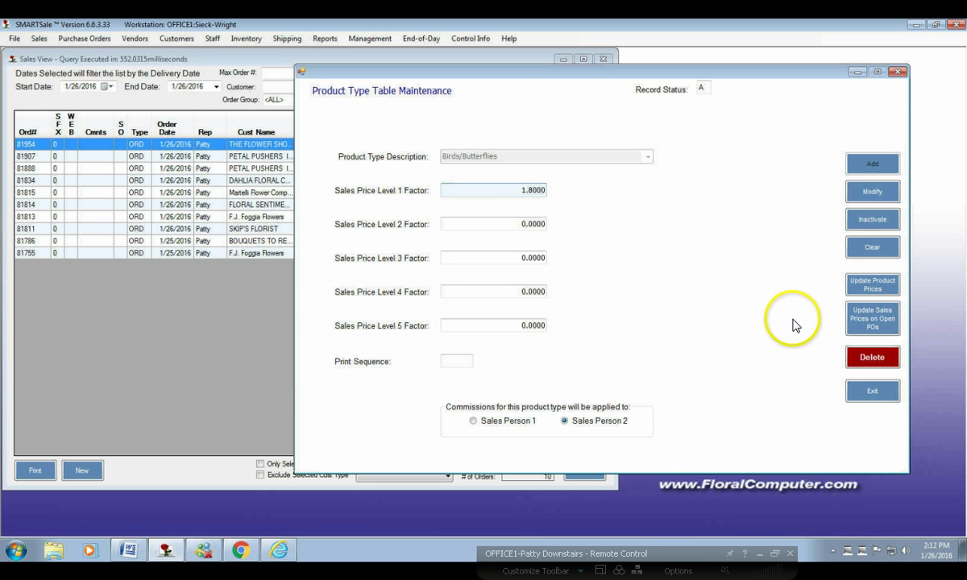
left_click(894, 71)
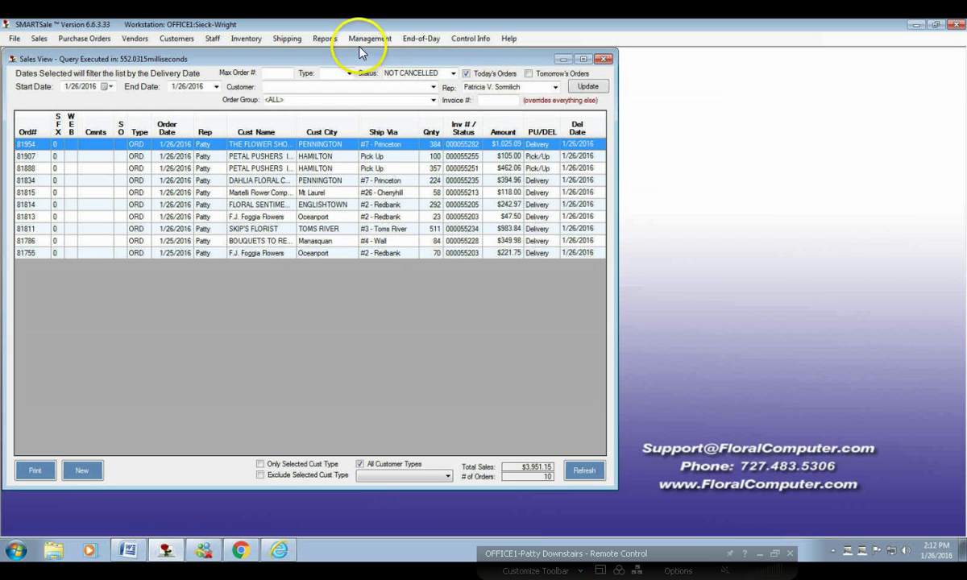
Step: Run the user defined query "Product Types with Product Type Numbers"
left_click(357, 39)
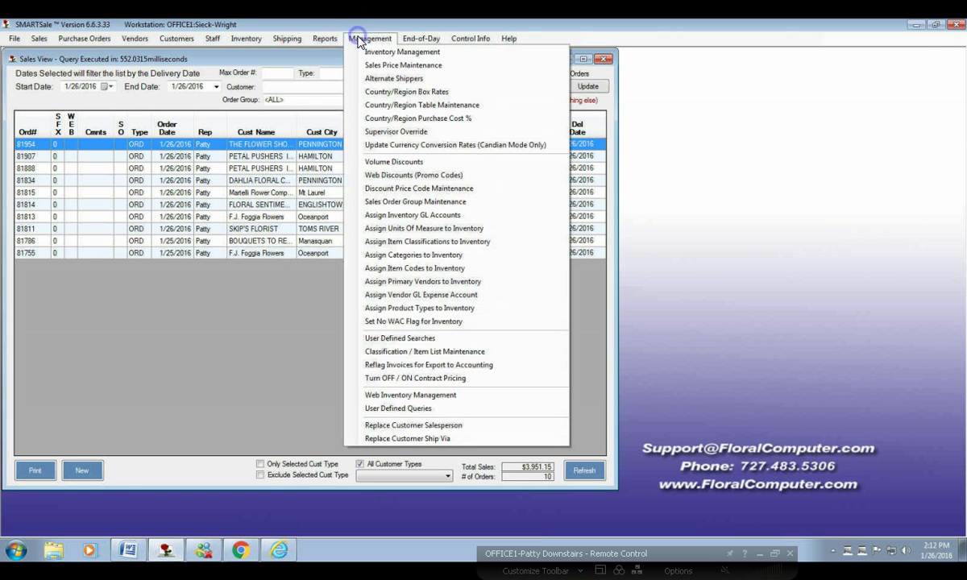
left_click(396, 409)
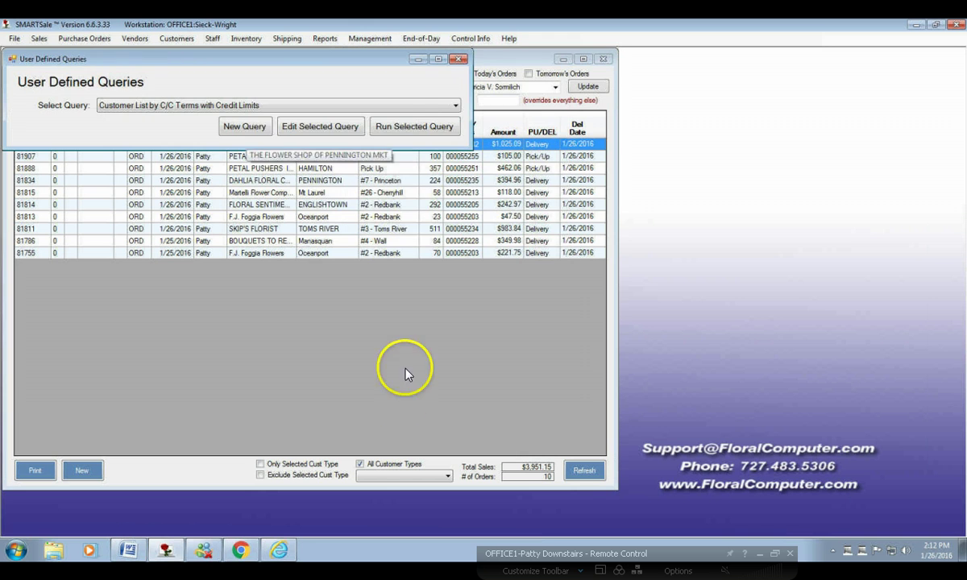
left_click(455, 107)
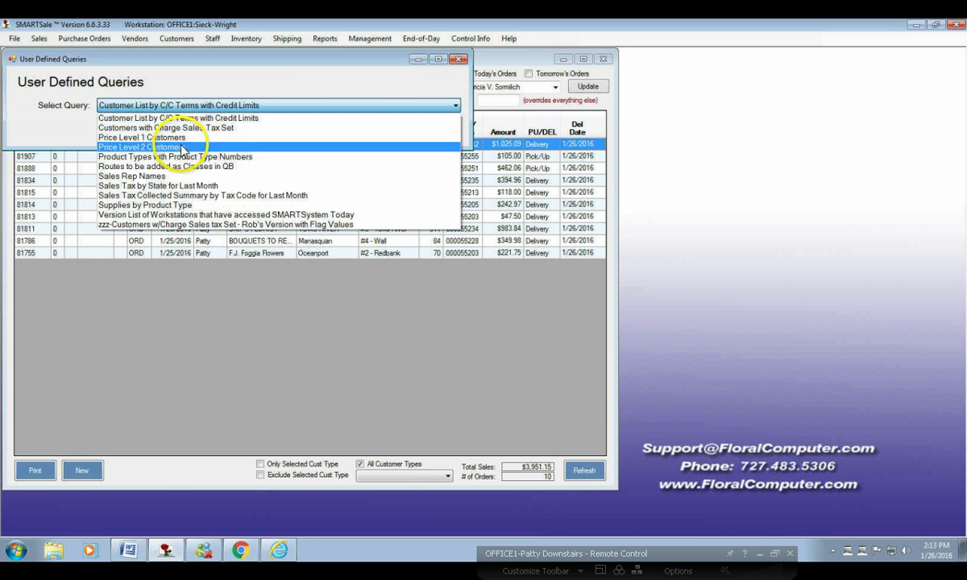
left_click(203, 158)
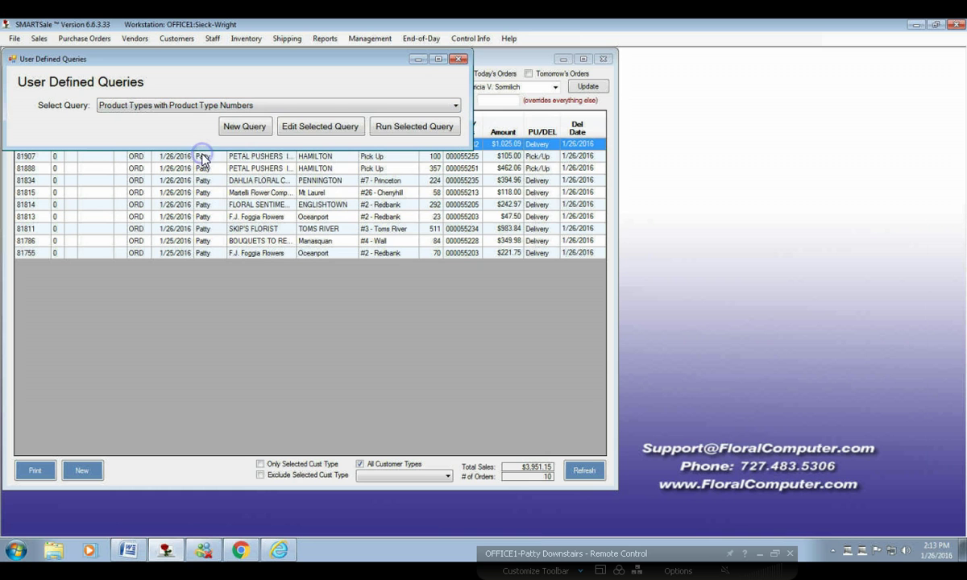
left_click(386, 127)
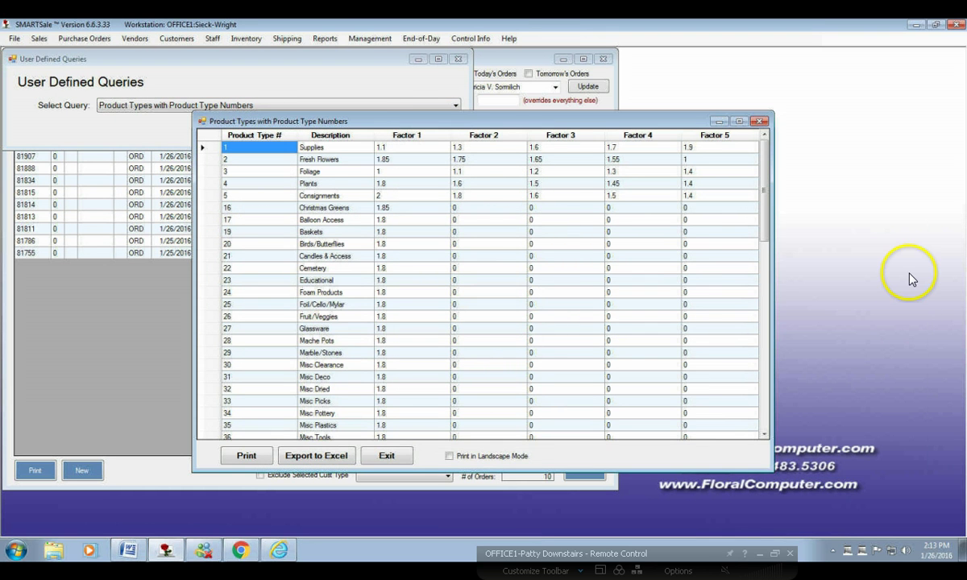
Step: Sort the query results by Description, review the list to its end, and close the results and the query window
left_click(364, 137)
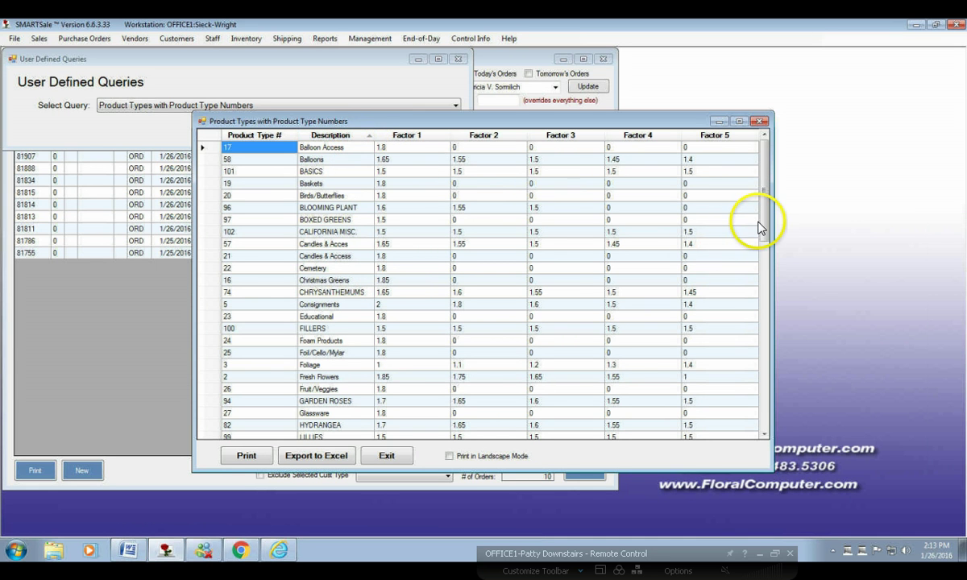
left_click(768, 244)
left_click_drag(768, 244, 770, 421)
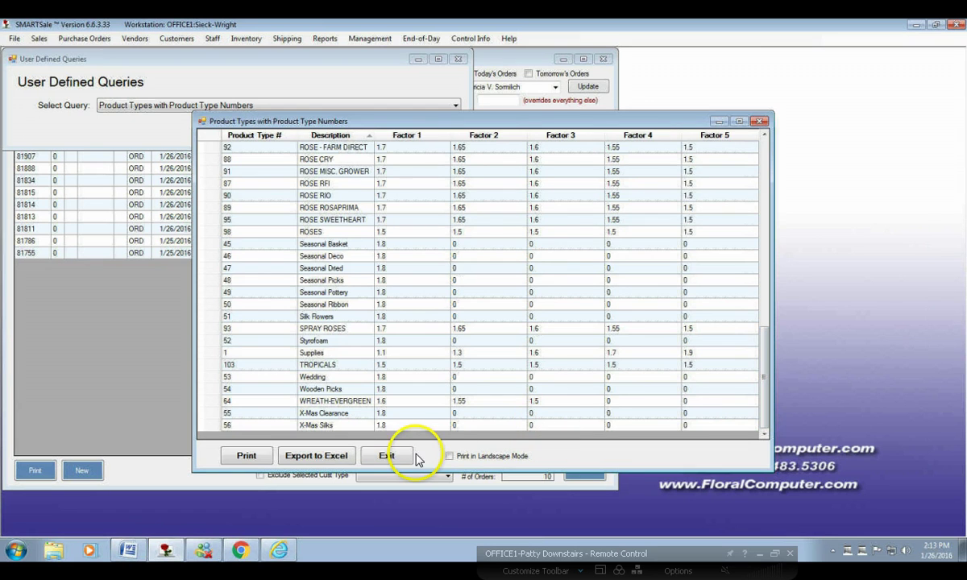
left_click(395, 456)
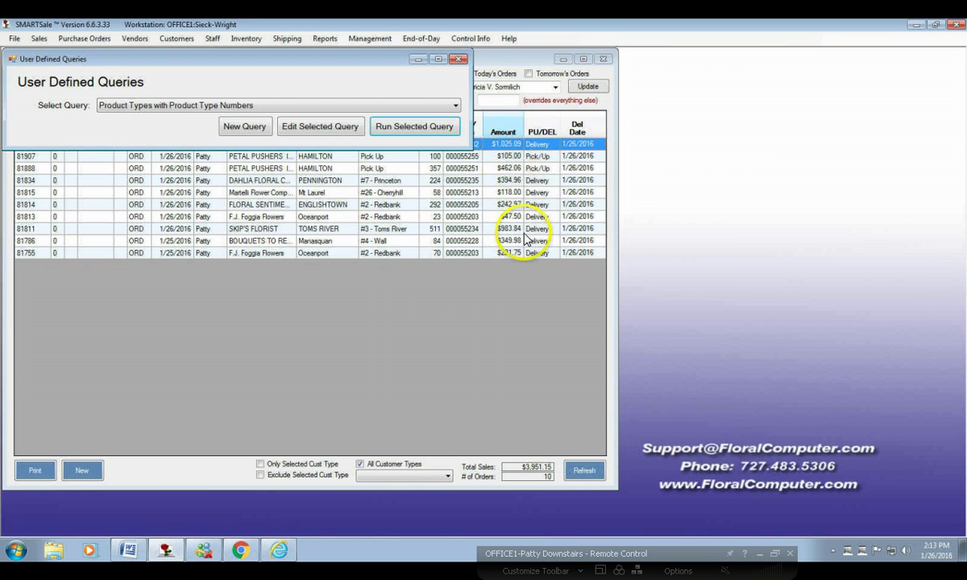
left_click(458, 59)
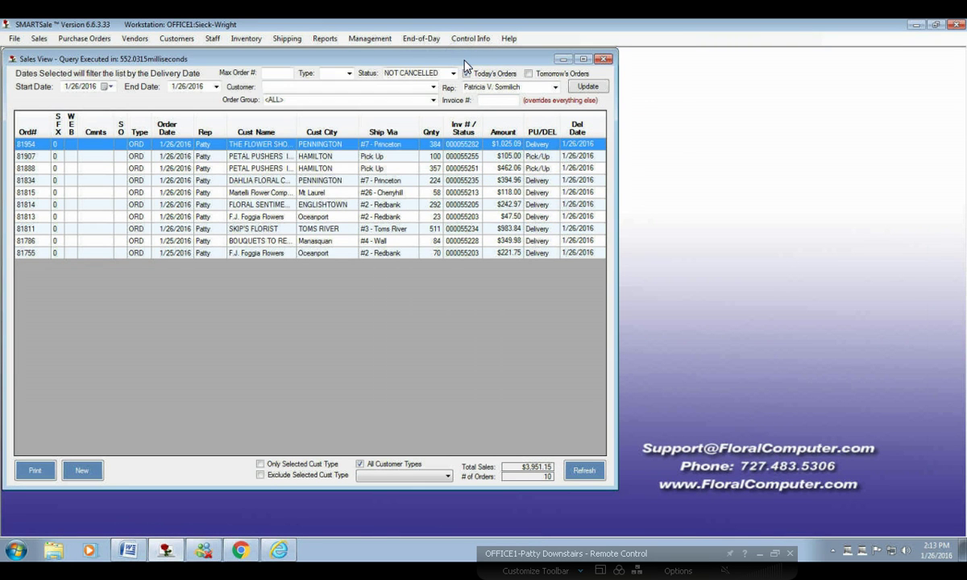
Step: Reopen User Defined Queries, look up the "Product Types with Product Type Numbers" entry among the available queries, and close the window without running it
left_click(360, 42)
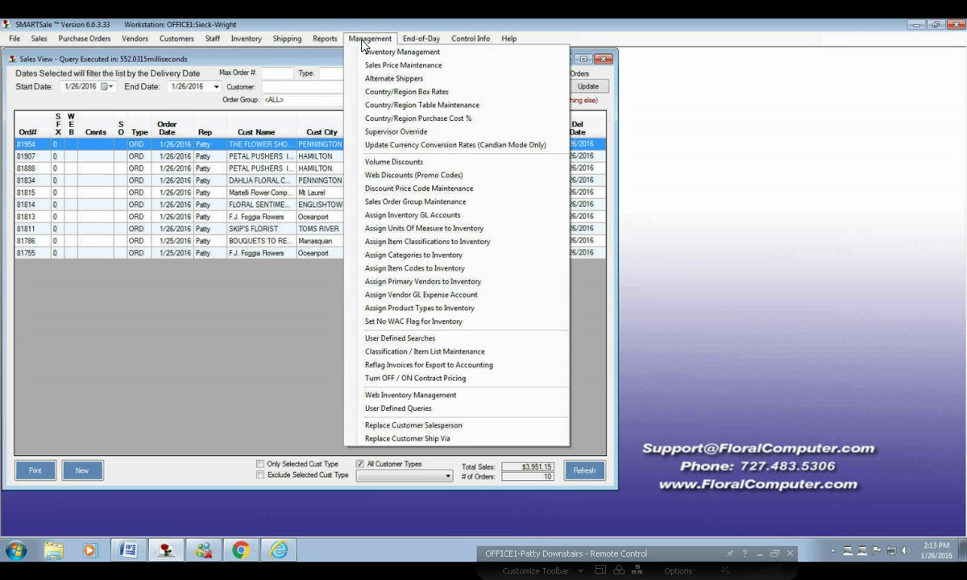
left_click(264, 360)
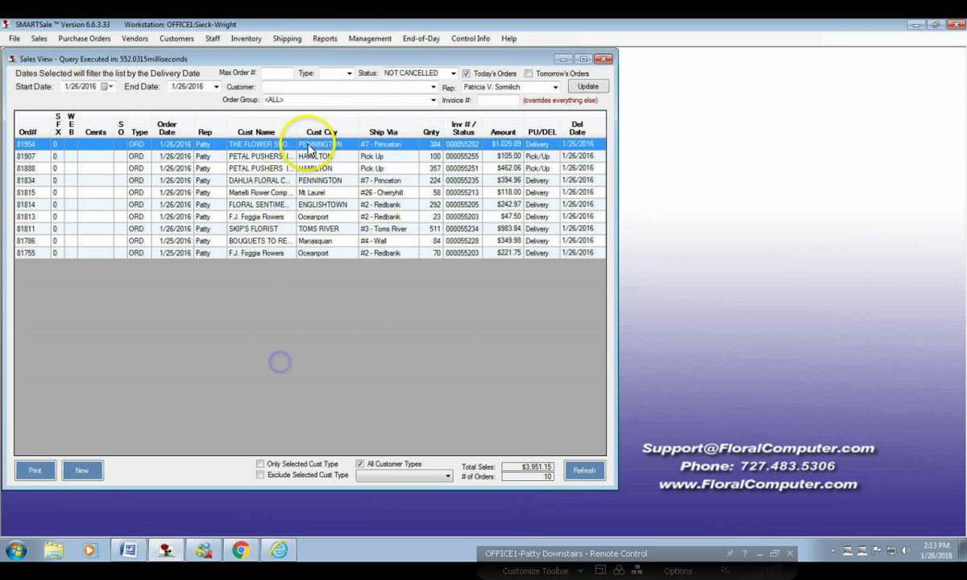
left_click(368, 38)
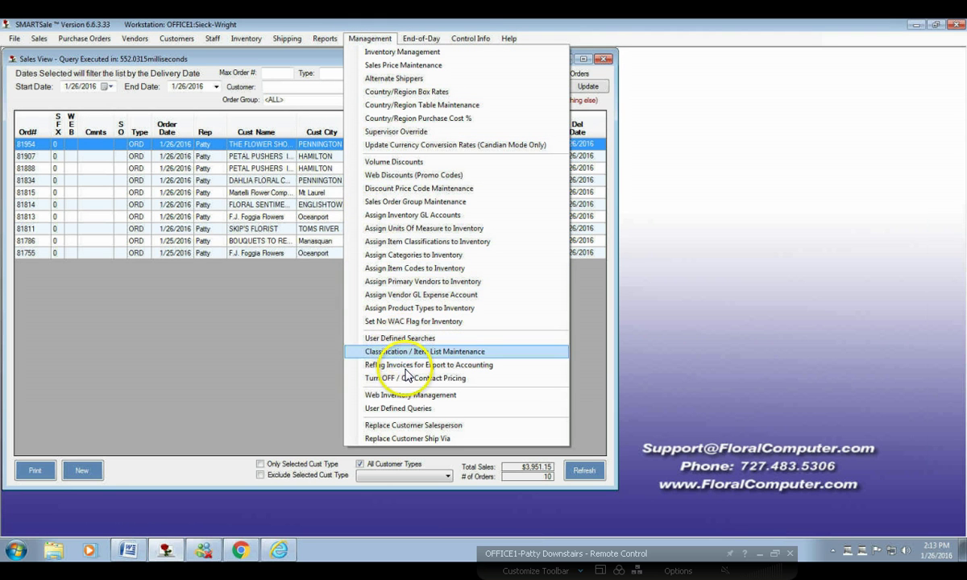
left_click(406, 409)
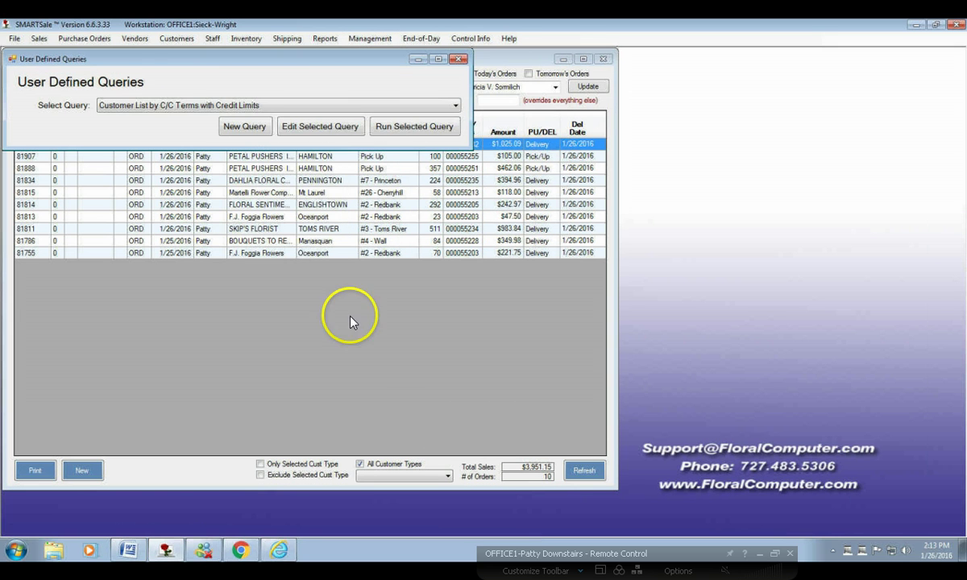
left_click(455, 106)
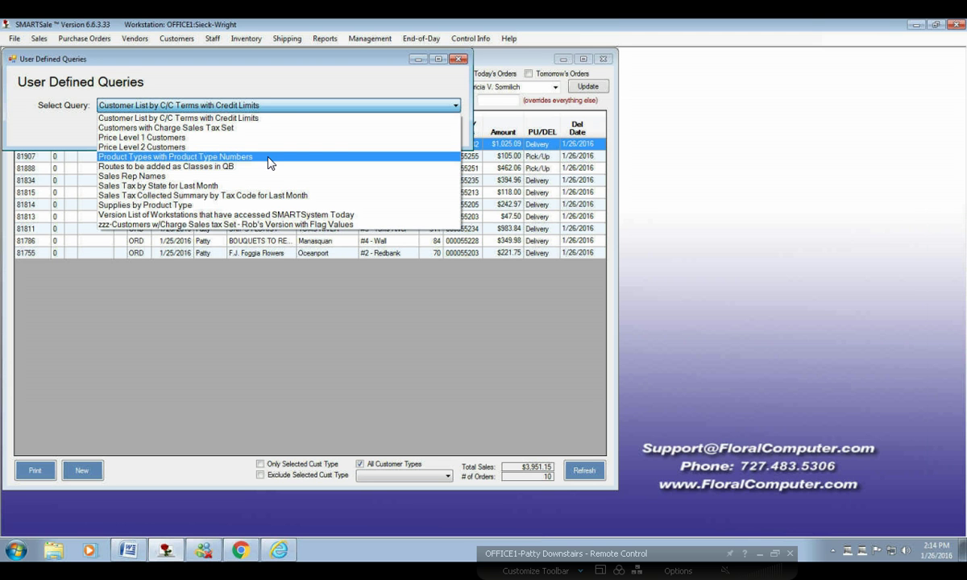
left_click(326, 58)
left_click(458, 61)
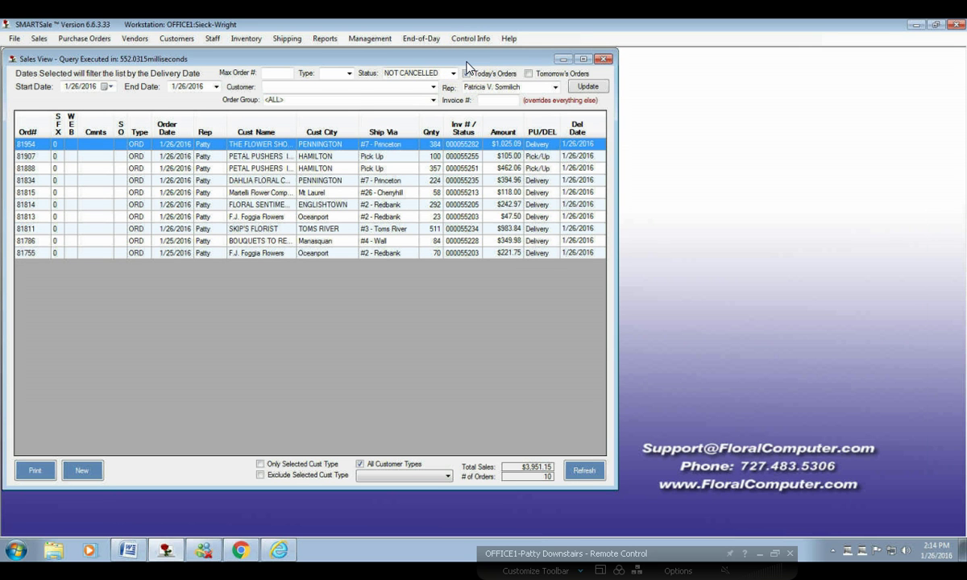
left_click(467, 72)
Step: Open Assign Product Types to Inventory, try Balloon Access as the product type to assign, and clear that selection
left_click(377, 43)
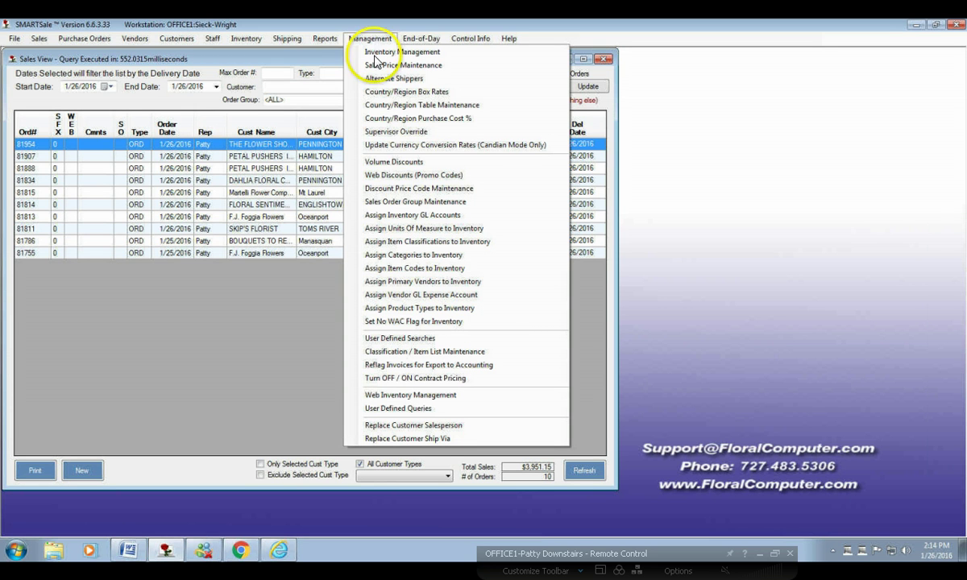
left_click(494, 309)
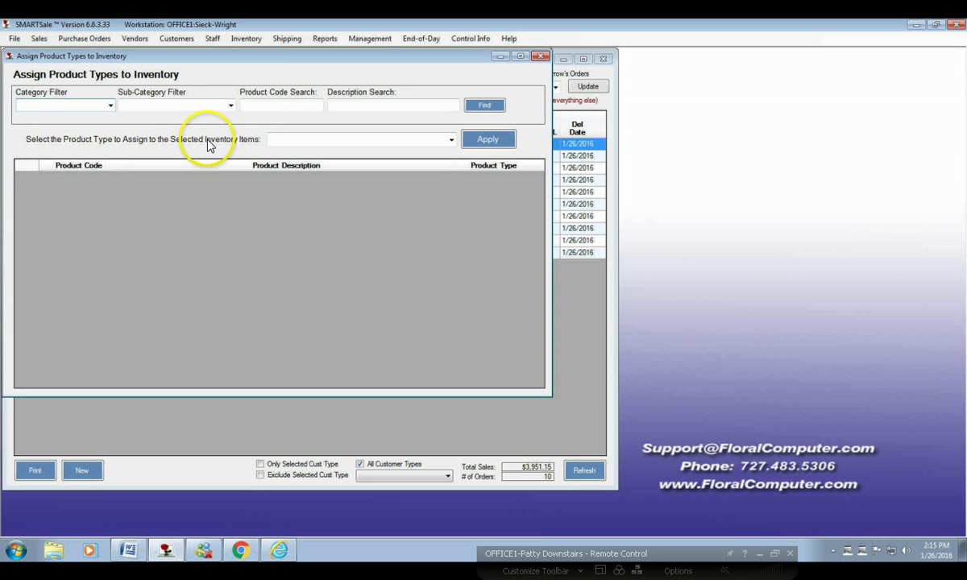
left_click(450, 141)
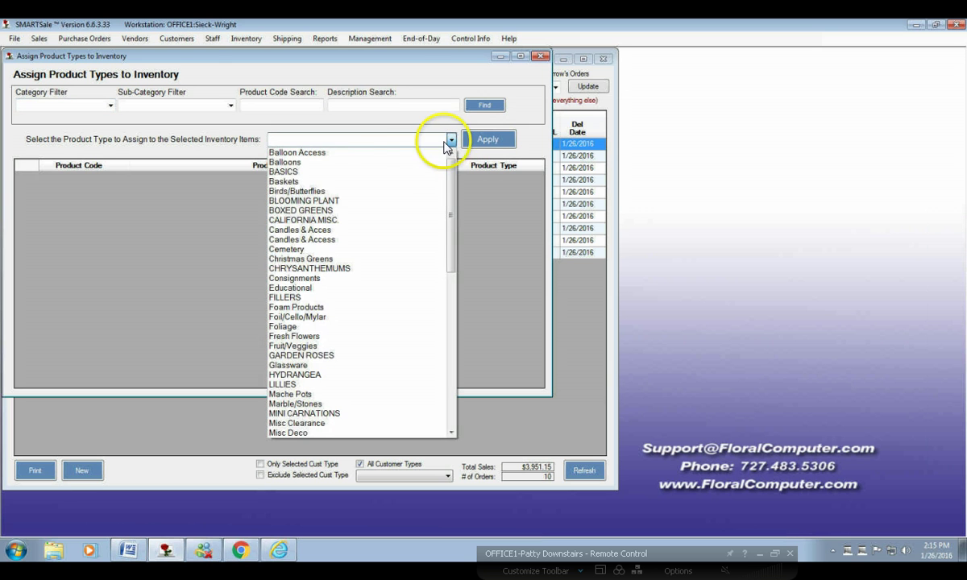
left_click(366, 152)
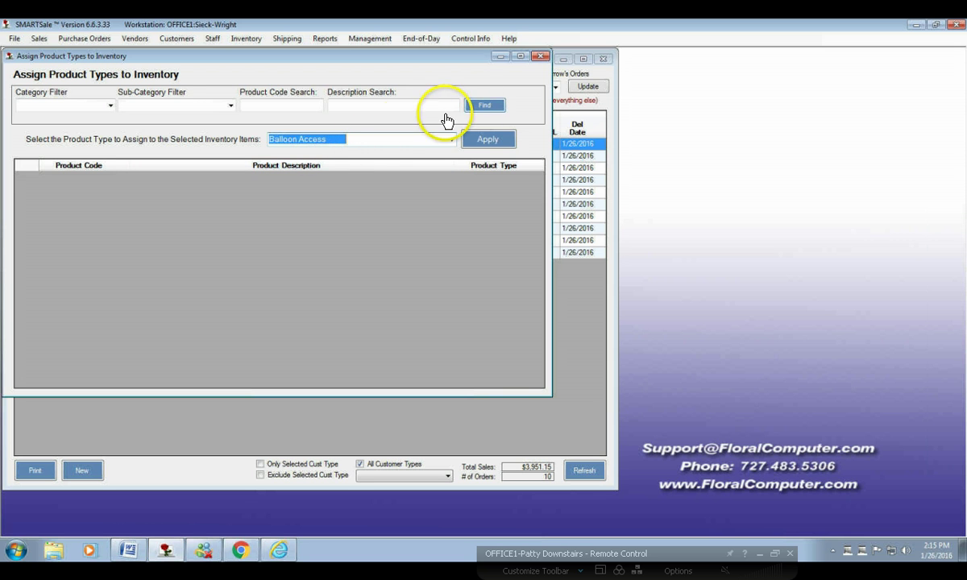
key("Delete")
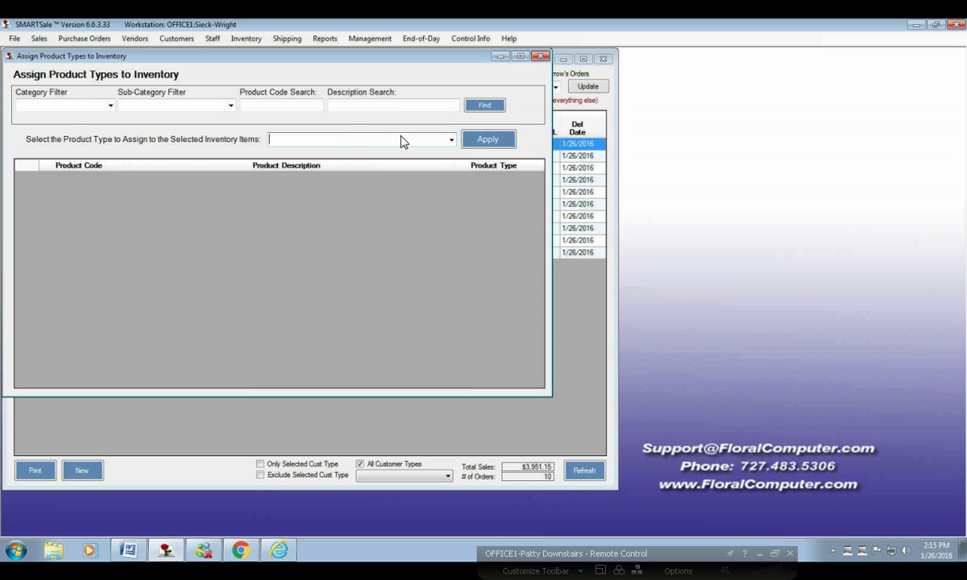
Step: Find the inventory items in category FRESH CUT FLOWERS, sub-category ALSTROMERIA, and review their assigned product types through the end of the list
left_click(110, 105)
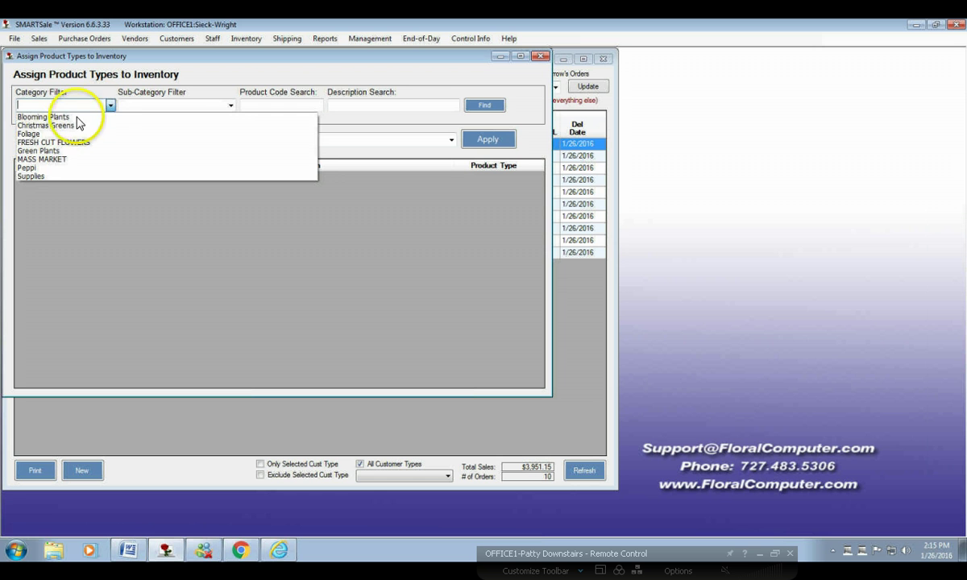
left_click(44, 175)
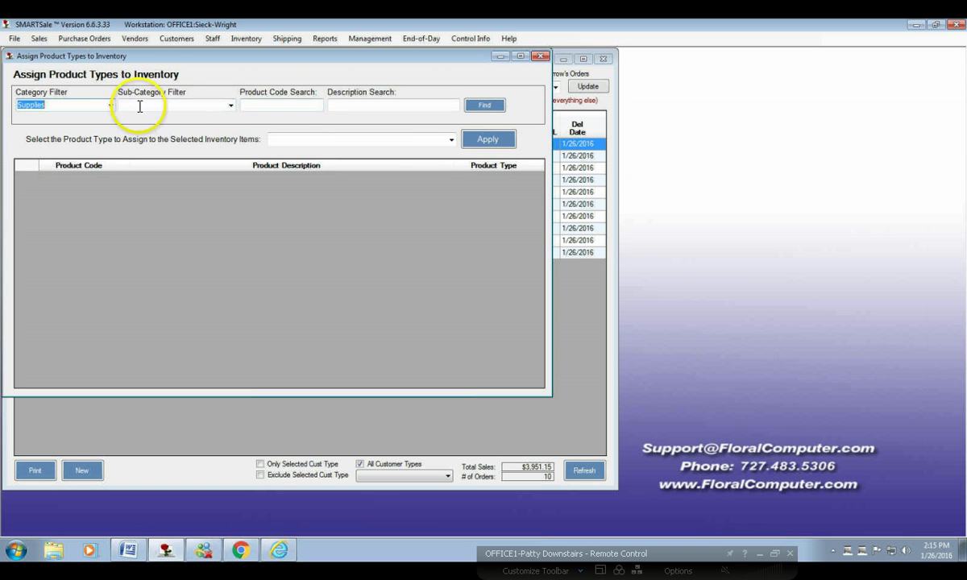
left_click(111, 106)
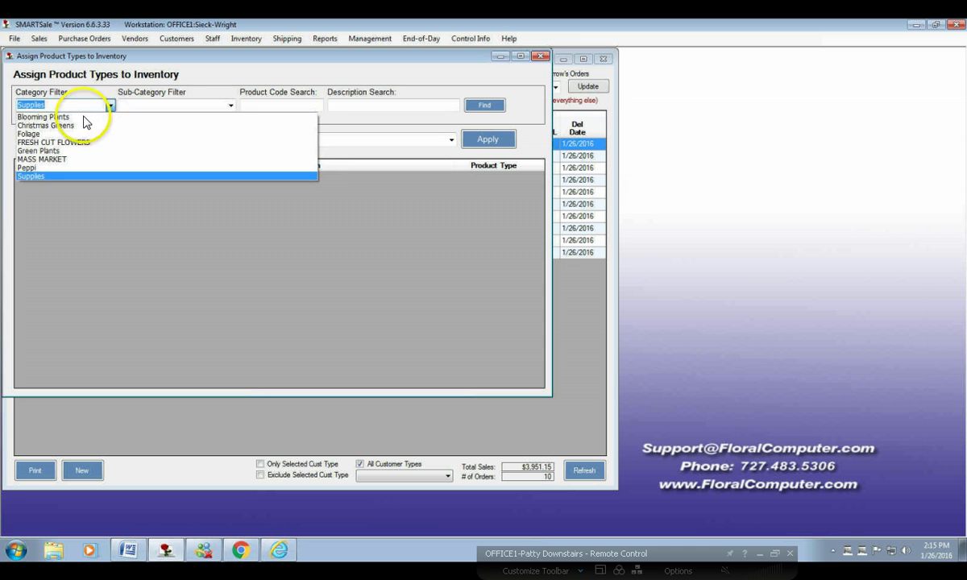
left_click(68, 142)
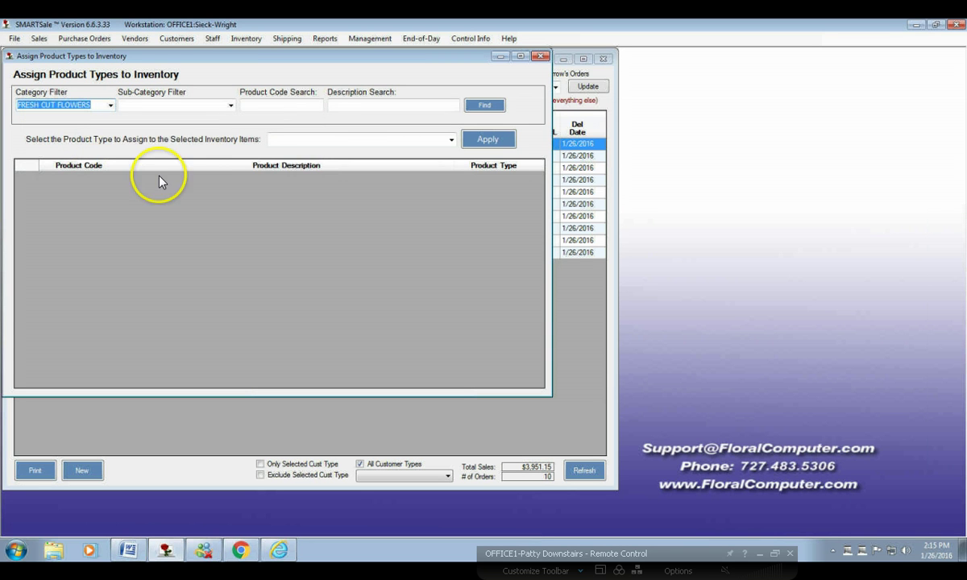
left_click(231, 106)
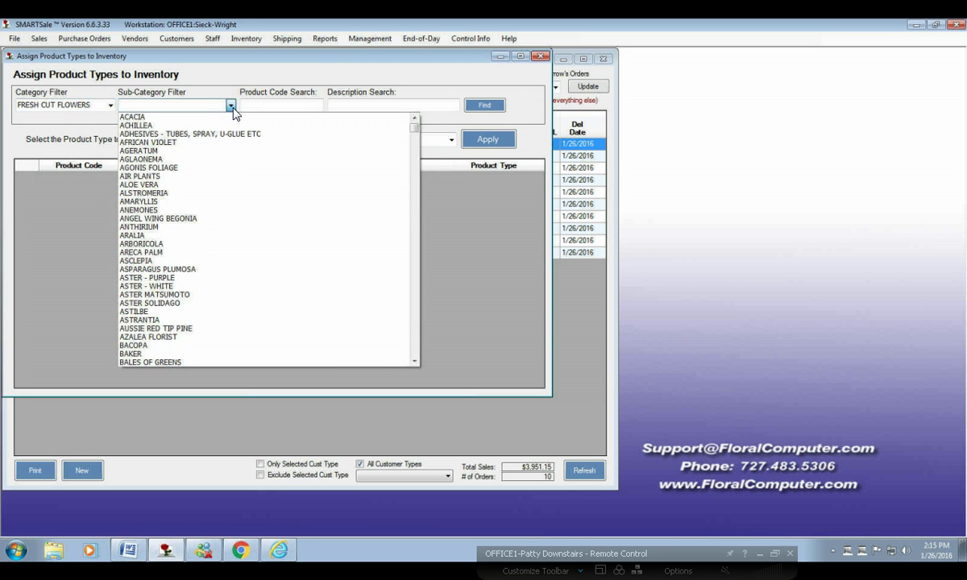
left_click(145, 193)
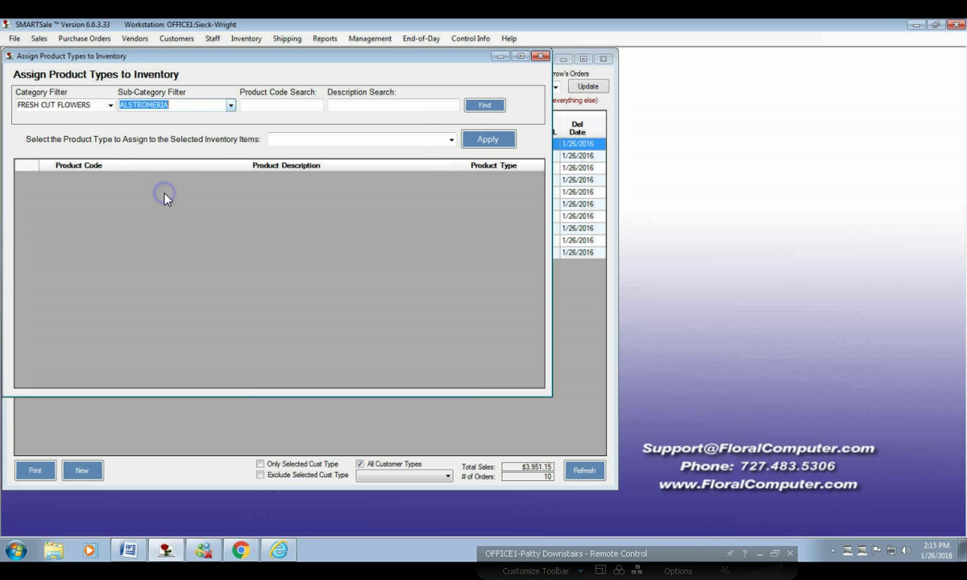
left_click(487, 106)
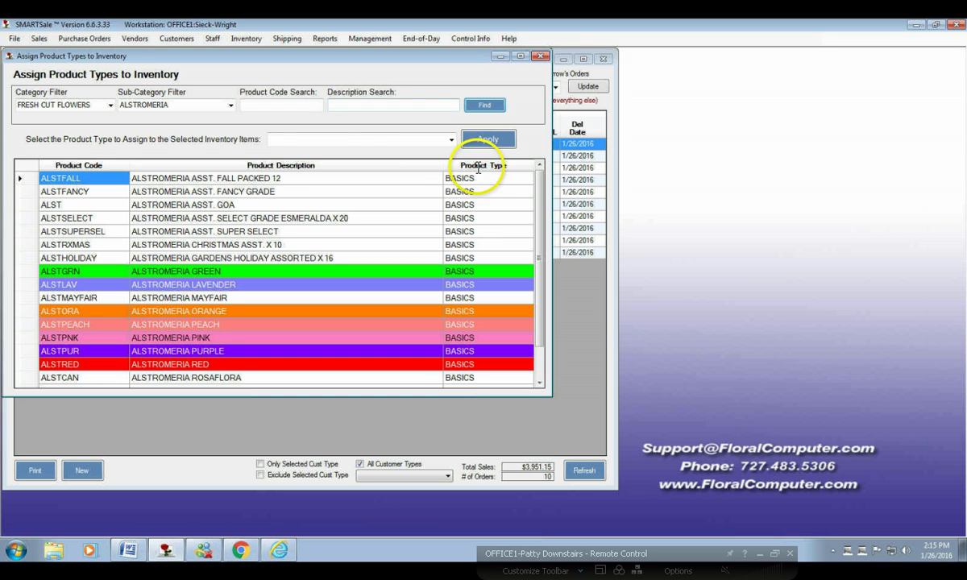
left_click_drag(544, 236, 546, 360)
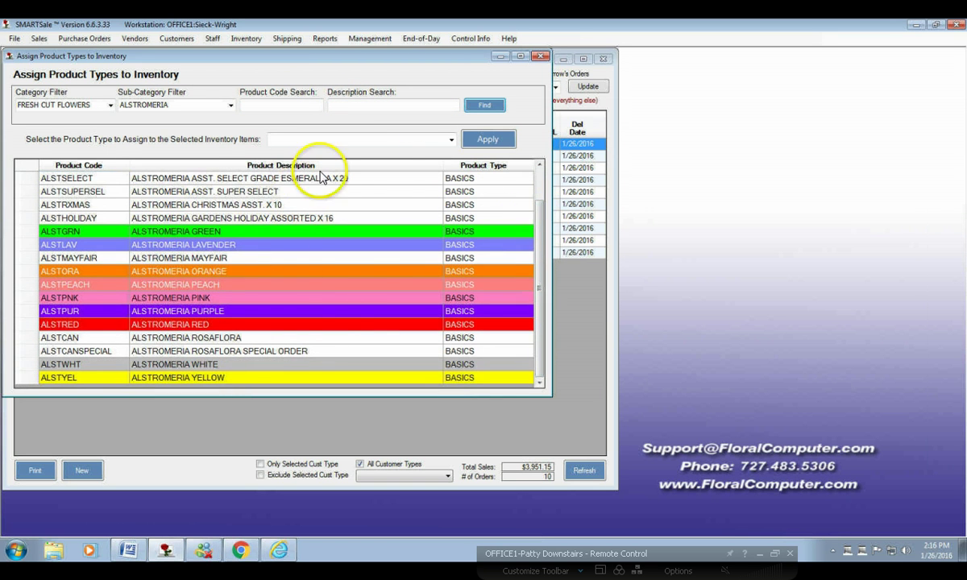
Step: Choose Fresh Flowers as the product type to assign to the alstromeria items, and close the window without applying it
left_click(451, 140)
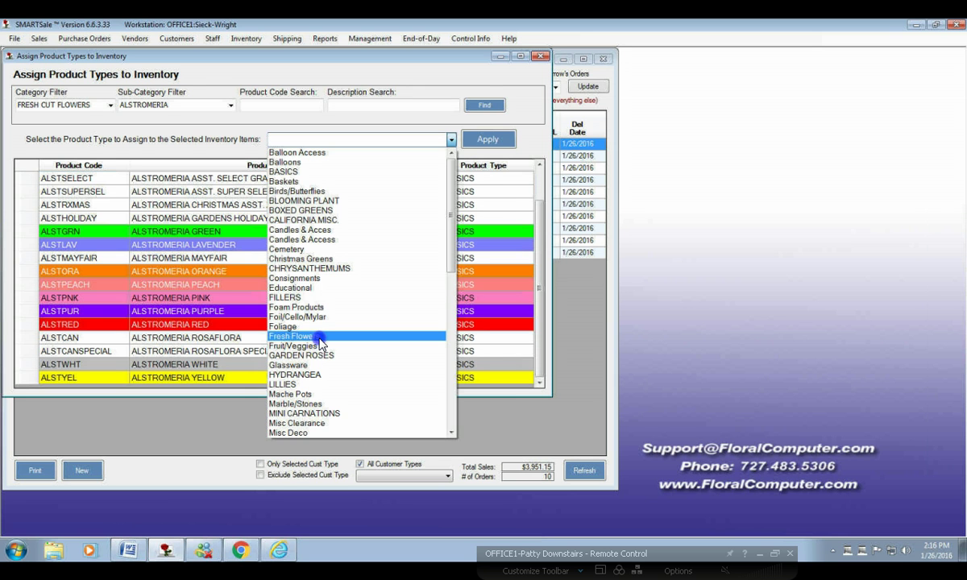
left_click(319, 336)
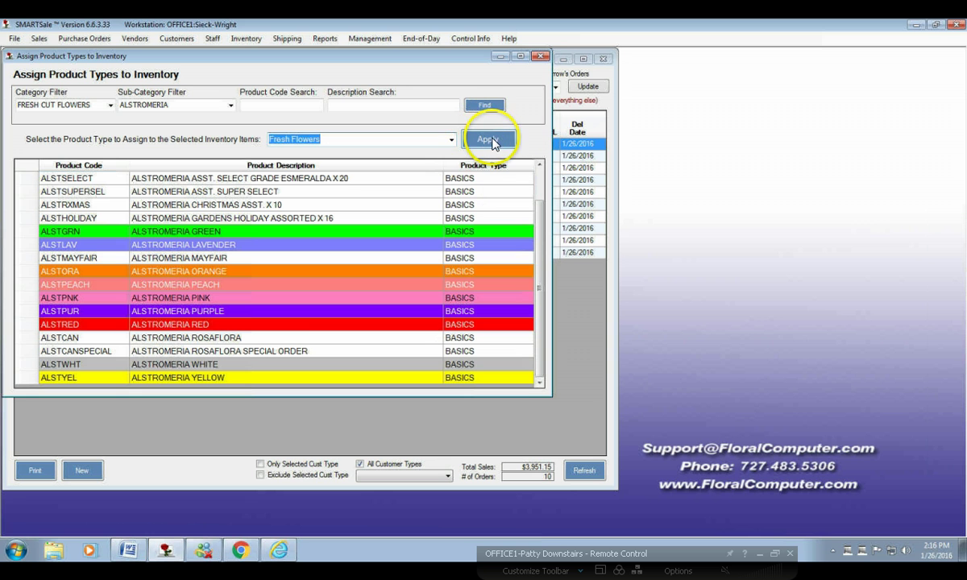
left_click(543, 58)
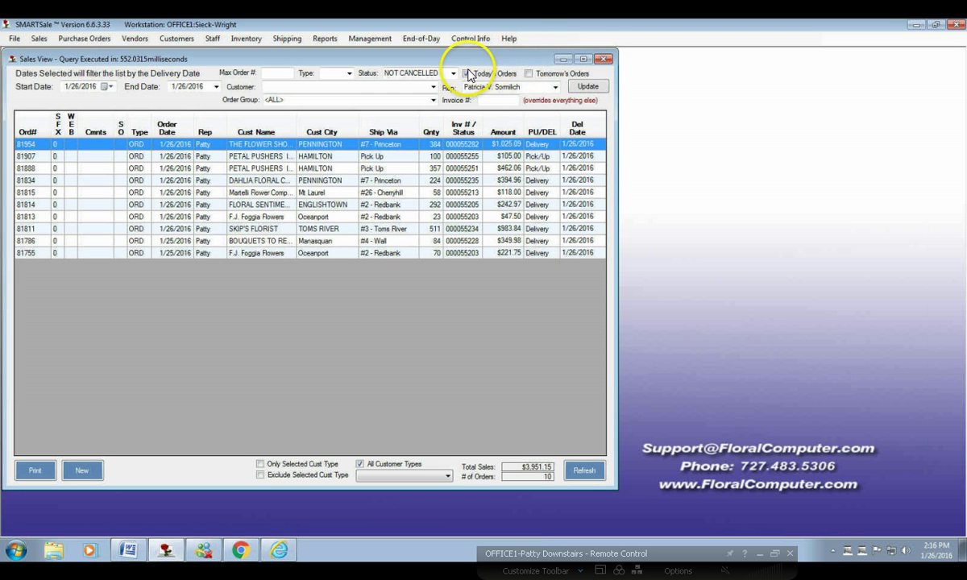
Step: Open Inventory View and filter it to category FRESH CUT FLOWERS, sub-category ALSTROMERIA
left_click(248, 39)
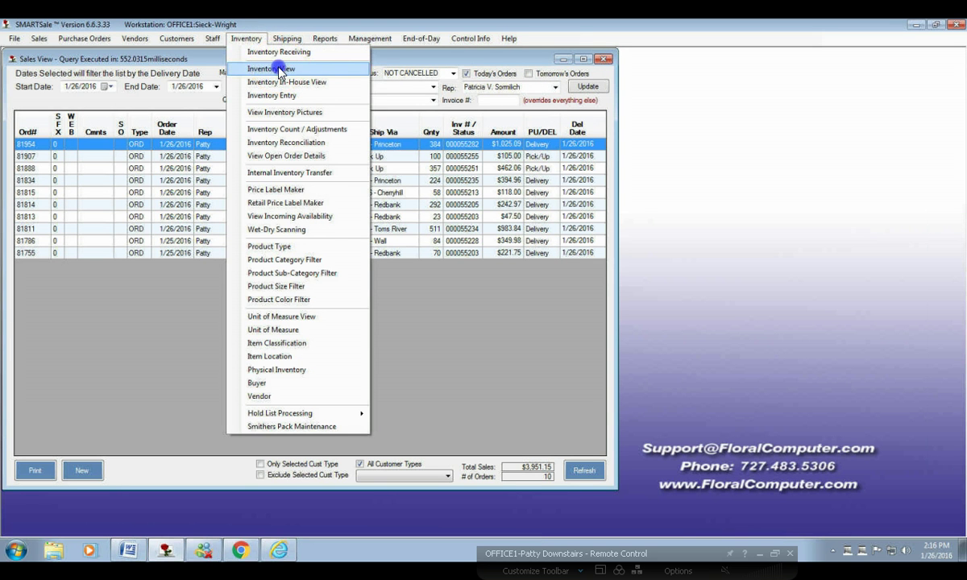
left_click(279, 70)
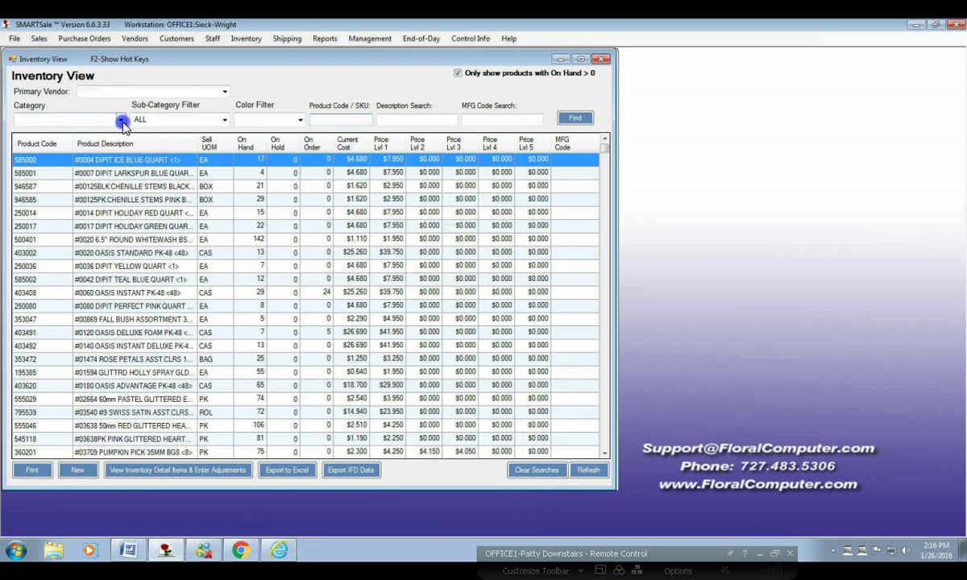
left_click(121, 119)
left_click(41, 171)
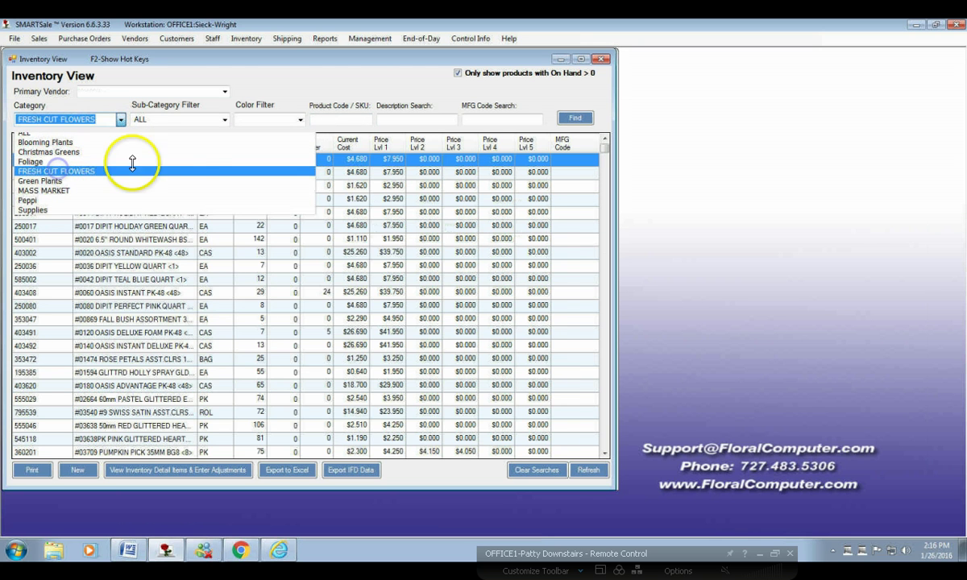
left_click(224, 119)
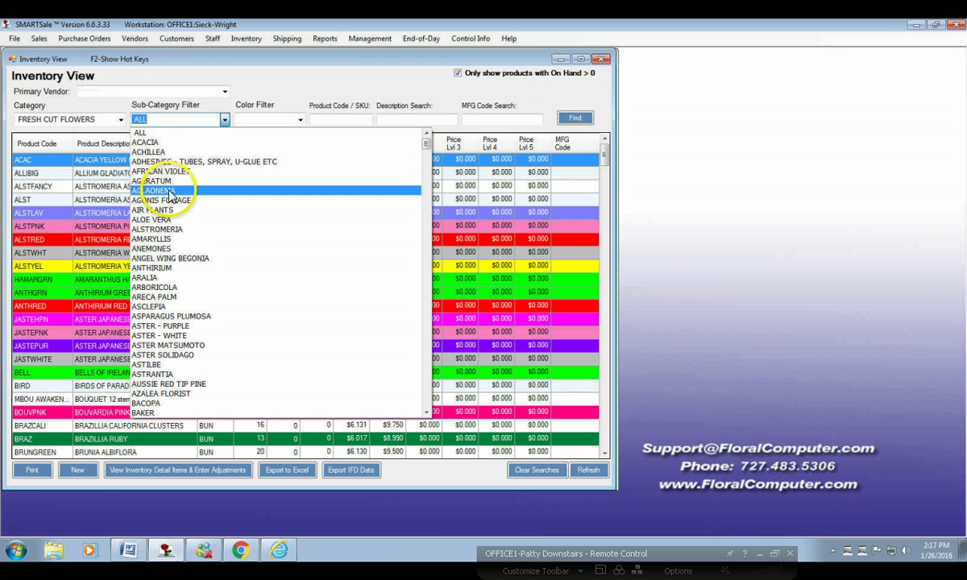
left_click(168, 228)
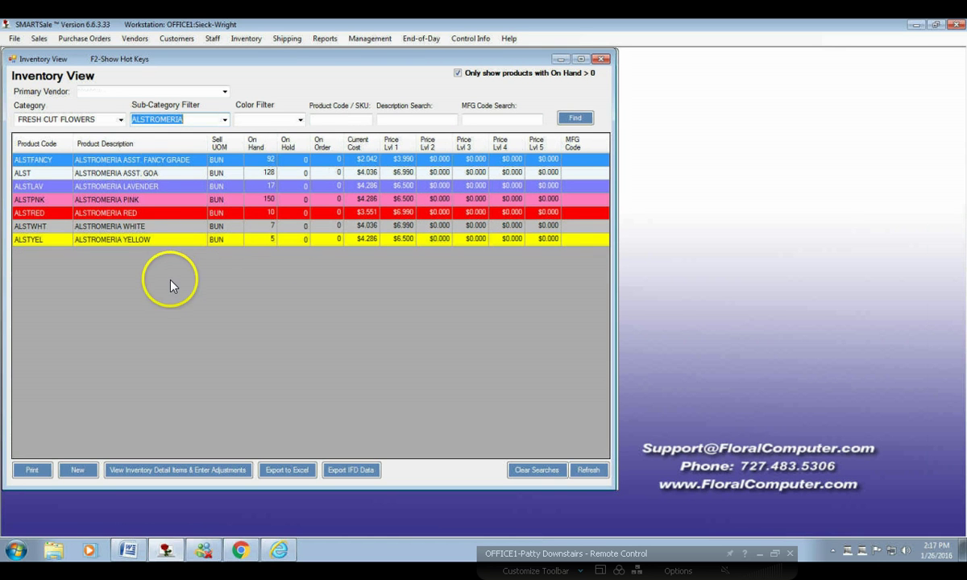
Step: Open the ALSTROMERIA ASST. FANCY GRADE record, view its available product types, and exit without changing it
left_click(167, 163)
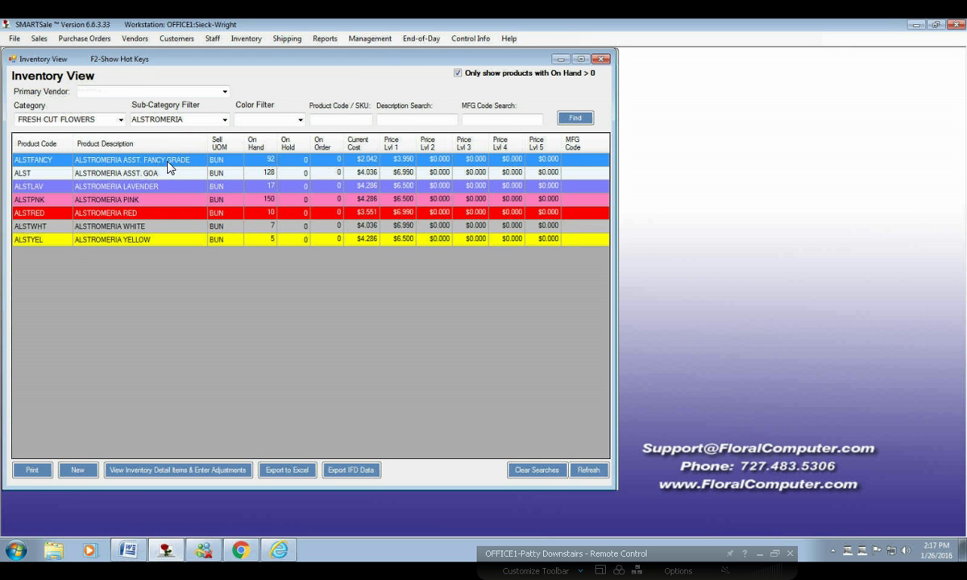
double_click(168, 164)
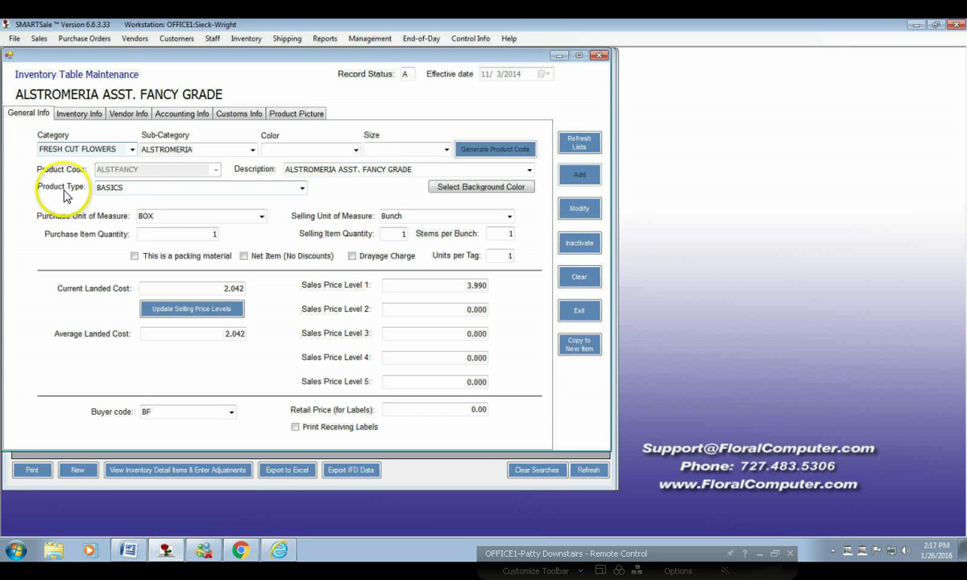
left_click(302, 188)
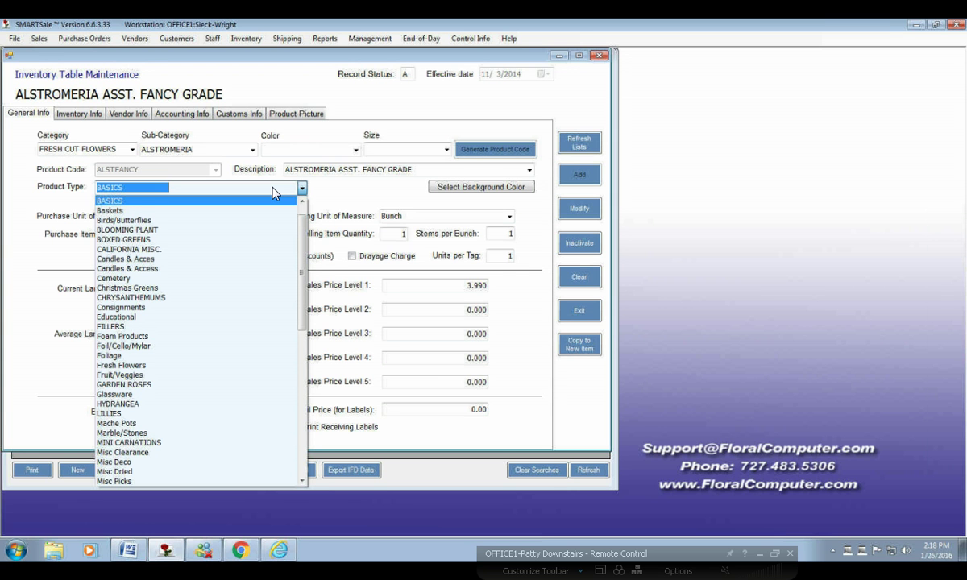
left_click(594, 313)
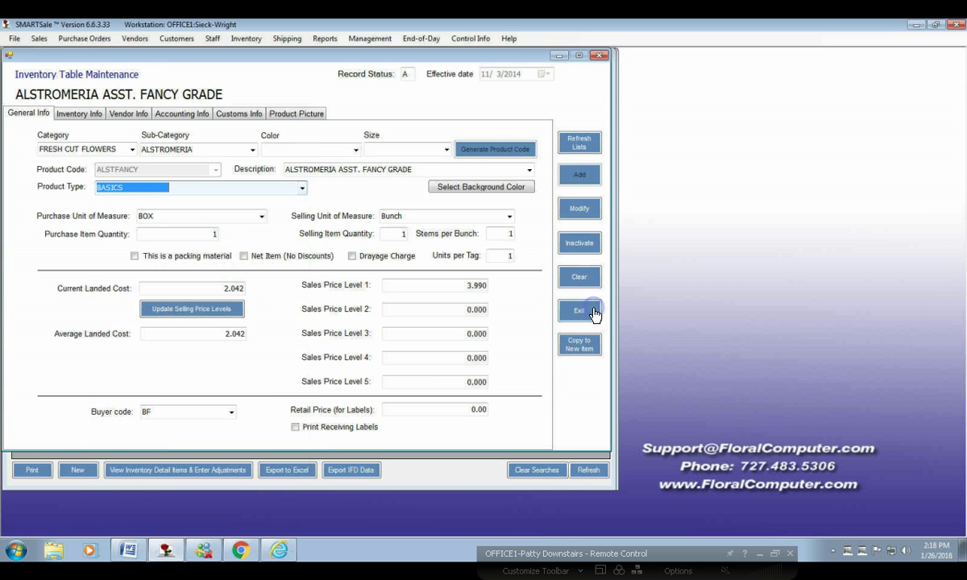
left_click(583, 316)
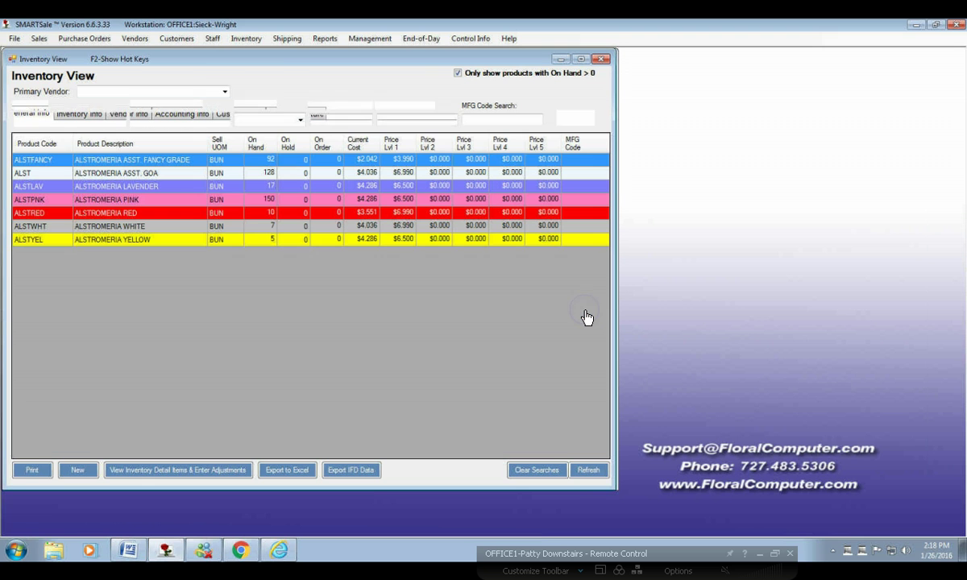
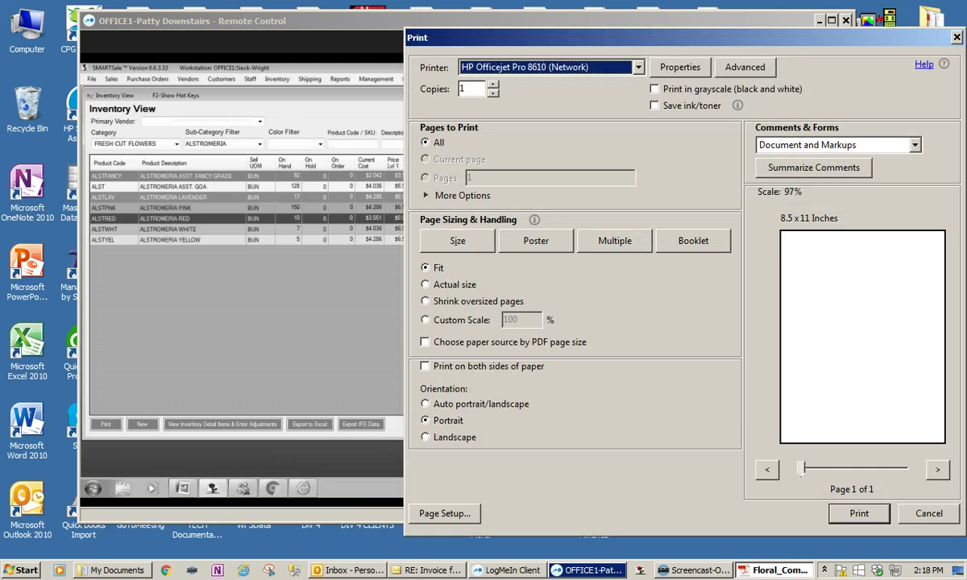
Step: Print all pages of the open PDF on the HP Officejet Pro 8610 and return the SMARTSale remote session to full screen
left_click(842, 513)
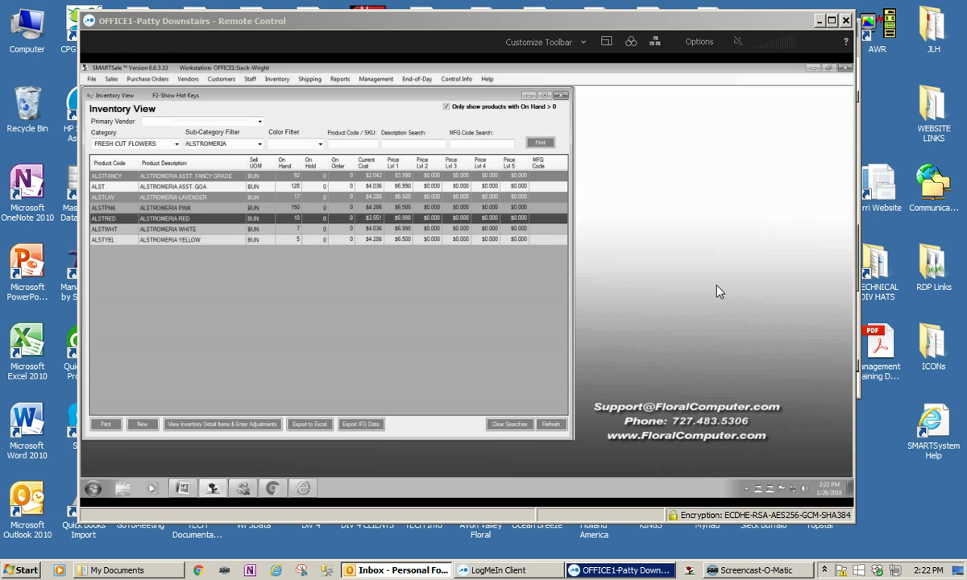
left_click(832, 21)
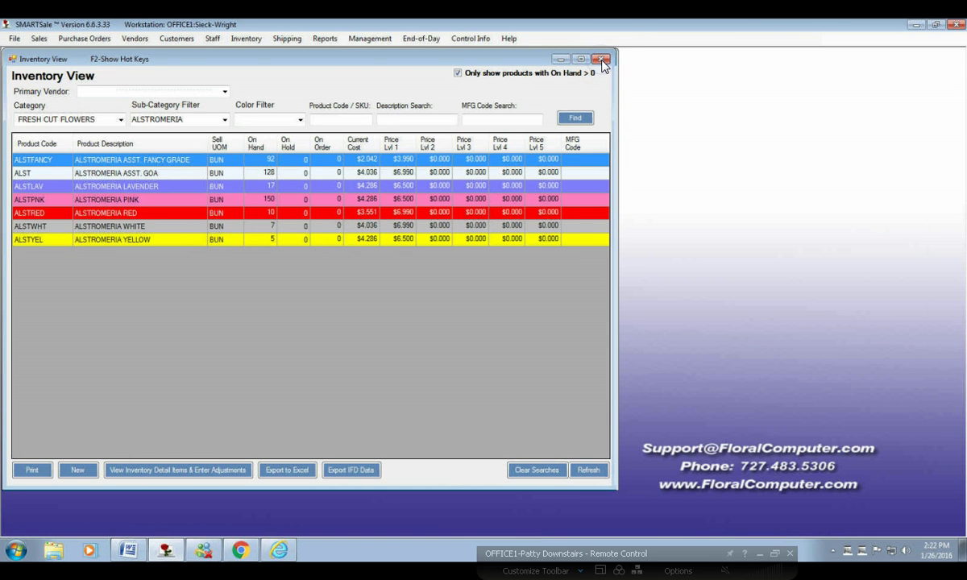
Step: Close the Inventory View and Sales View windows, and open Internal Inventory Transfer at the source item's description search
left_click(601, 60)
left_click(602, 60)
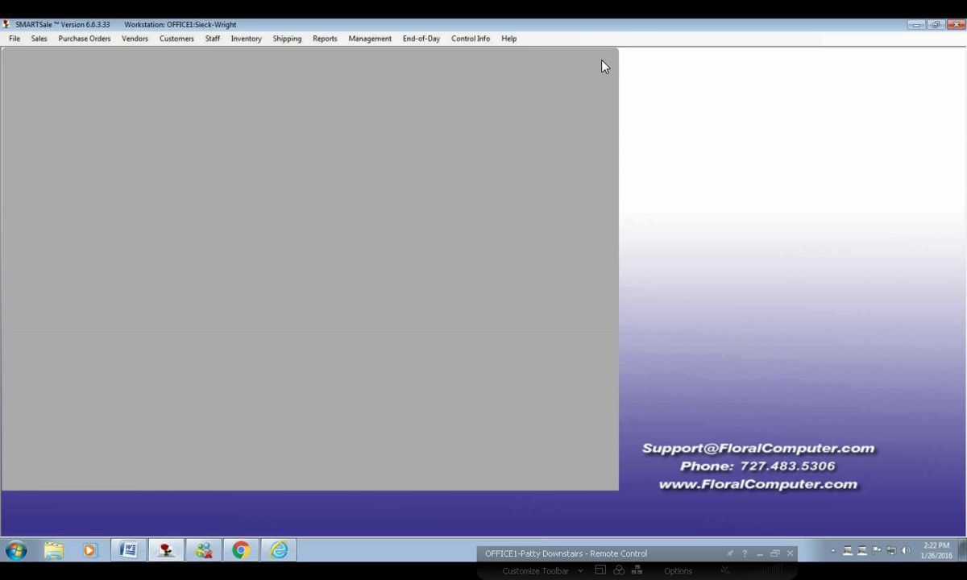
left_click(247, 39)
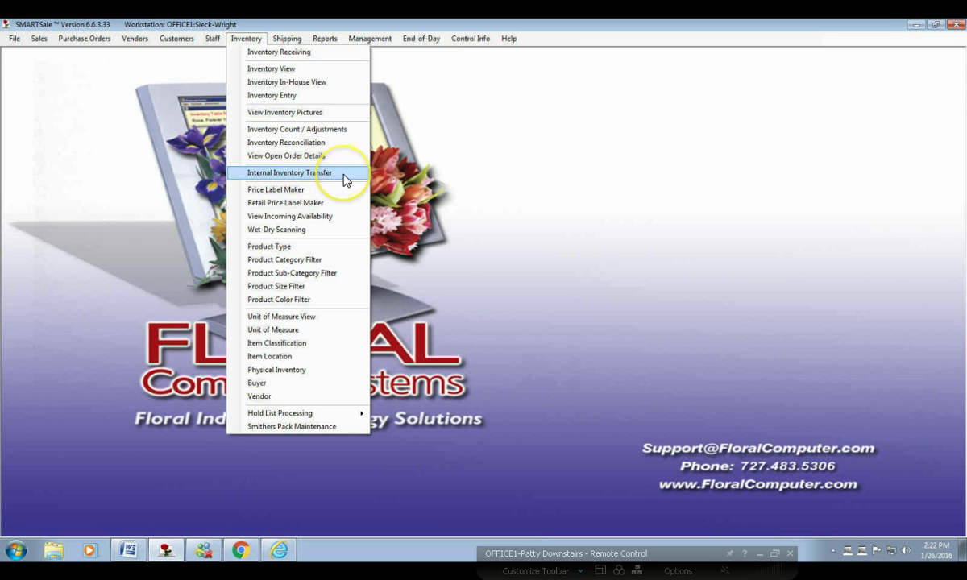
left_click(345, 177)
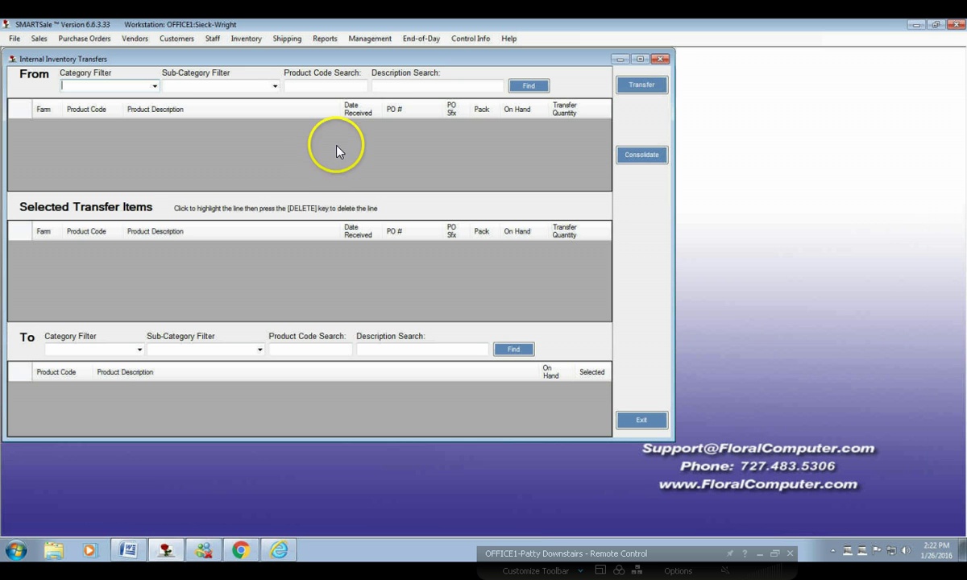
left_click(392, 86)
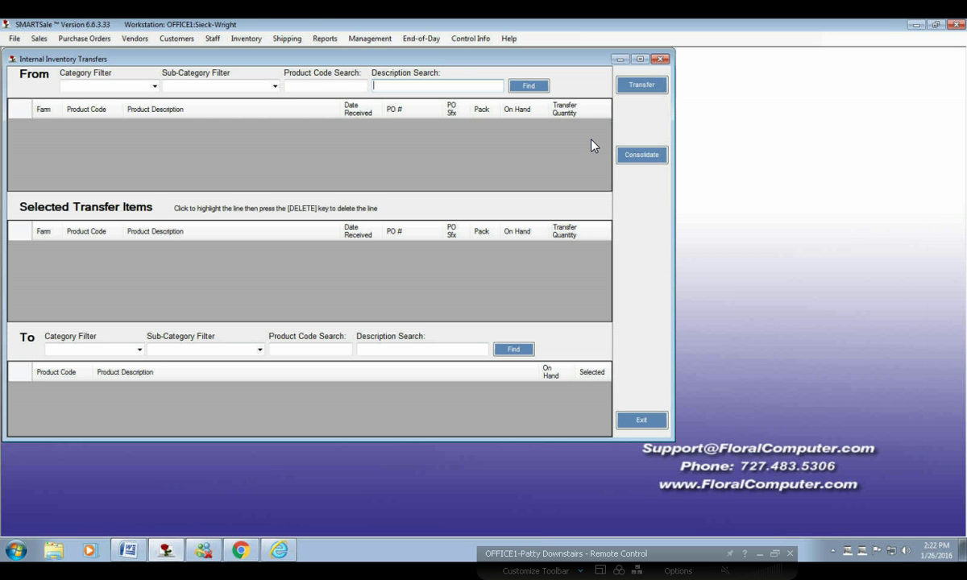
Step: Open Inventory View, filter it to the Peppi category with all sub-categories, and select the 18 Stem Rose Bouquet item
left_click(248, 42)
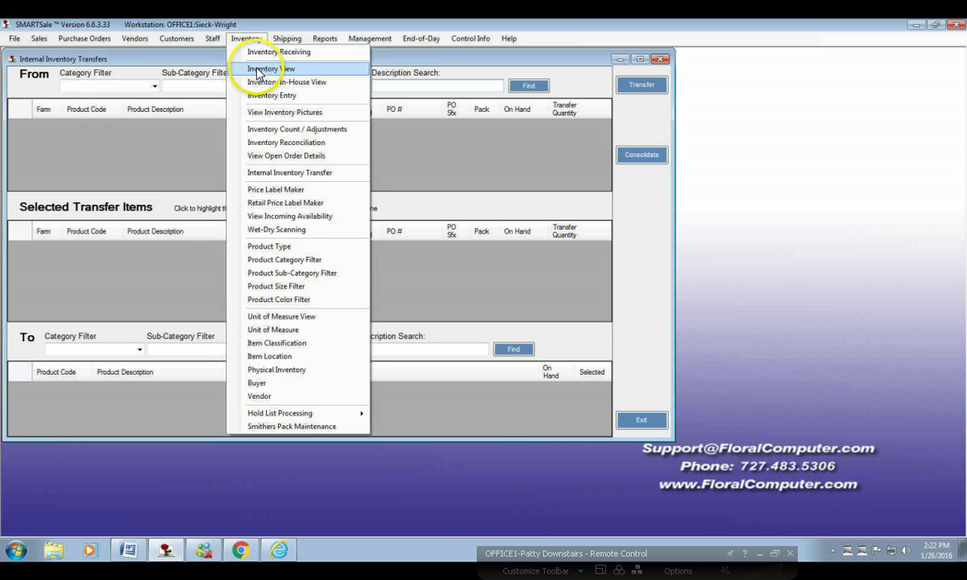
left_click(257, 69)
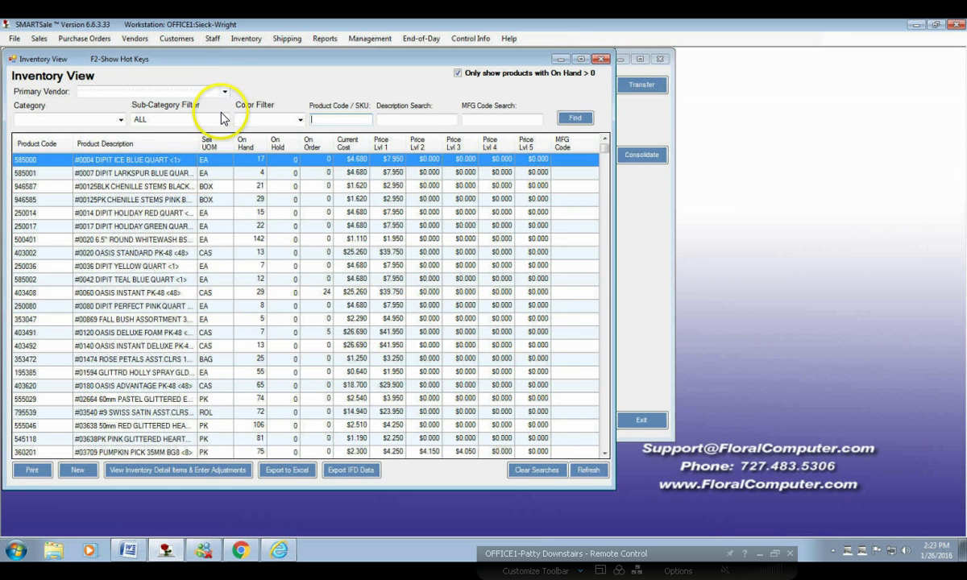
left_click(223, 120)
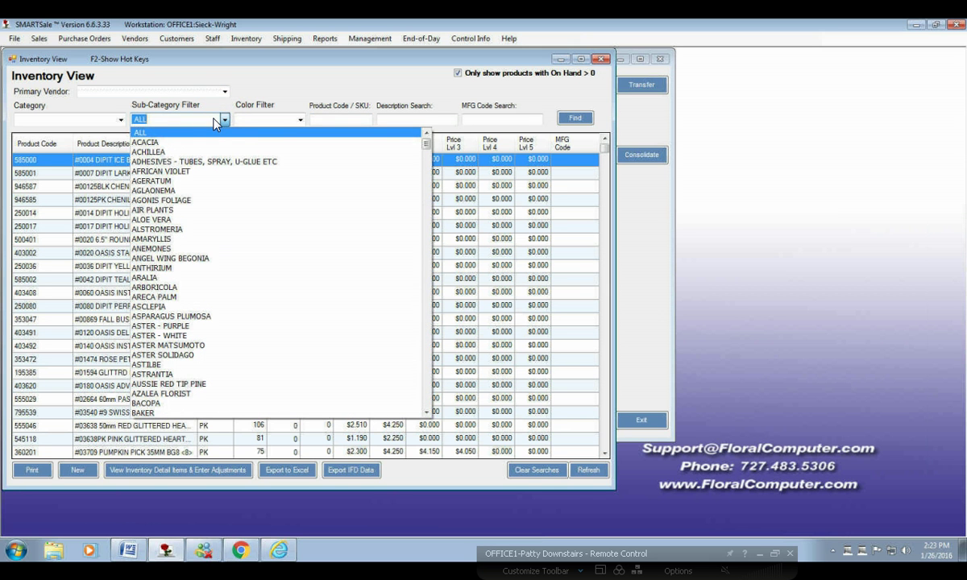
left_click(217, 120)
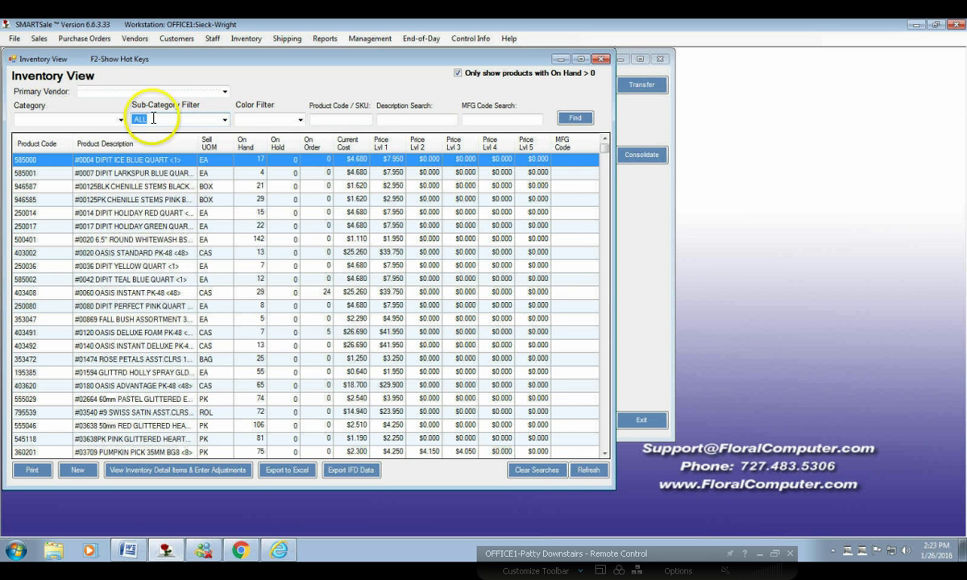
left_click(120, 120)
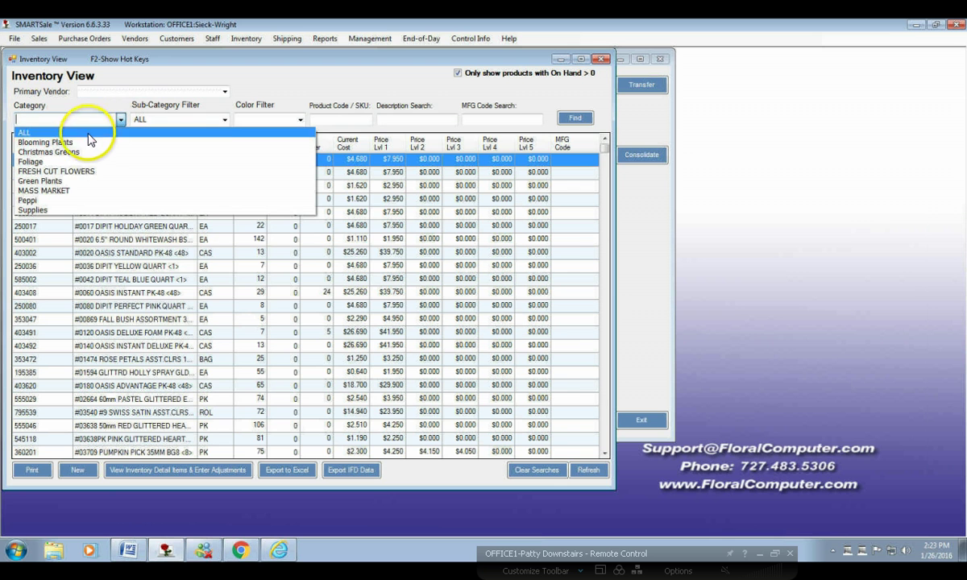
left_click(56, 201)
left_click(166, 121)
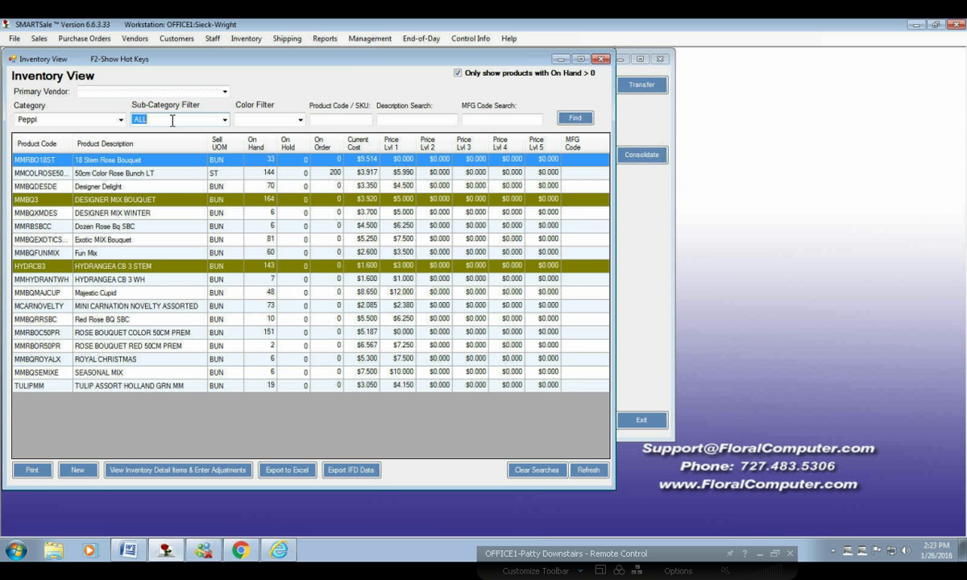
left_click(110, 161)
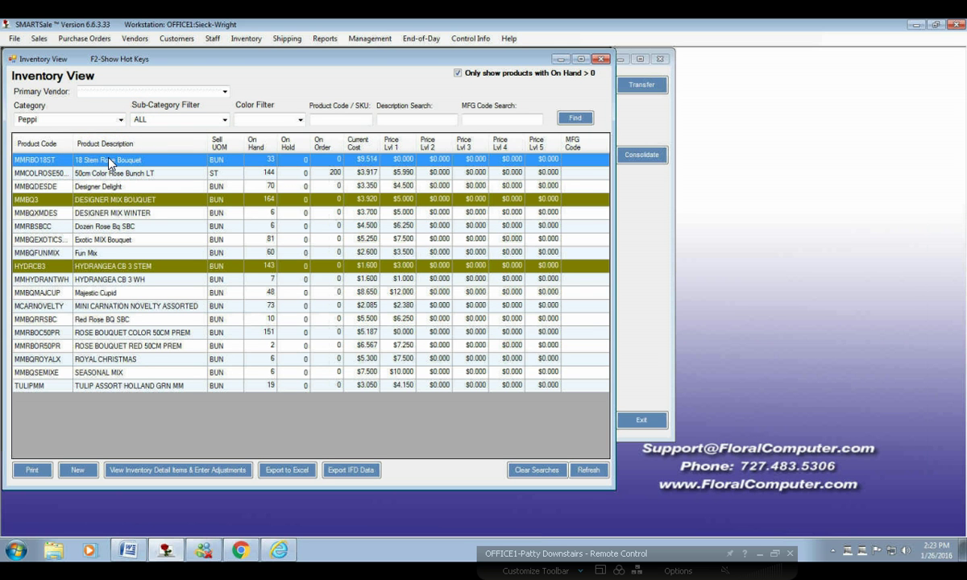
Step: Enable and save Allow Mixed Box Inventory Items in the System Control options, and exit the 18 Stem Rose Bouquet record and Internal Inventory Transfers
double_click(109, 160)
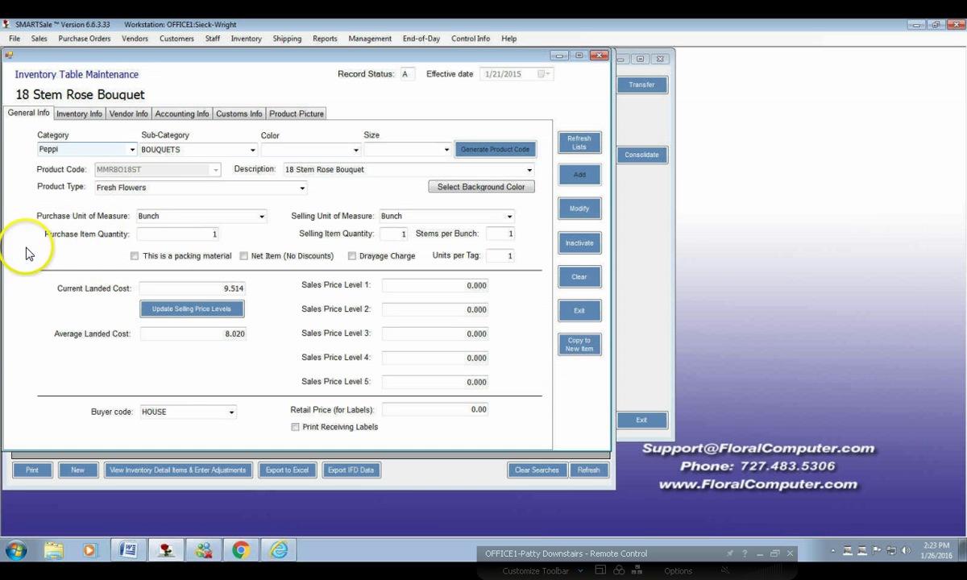
left_click(470, 38)
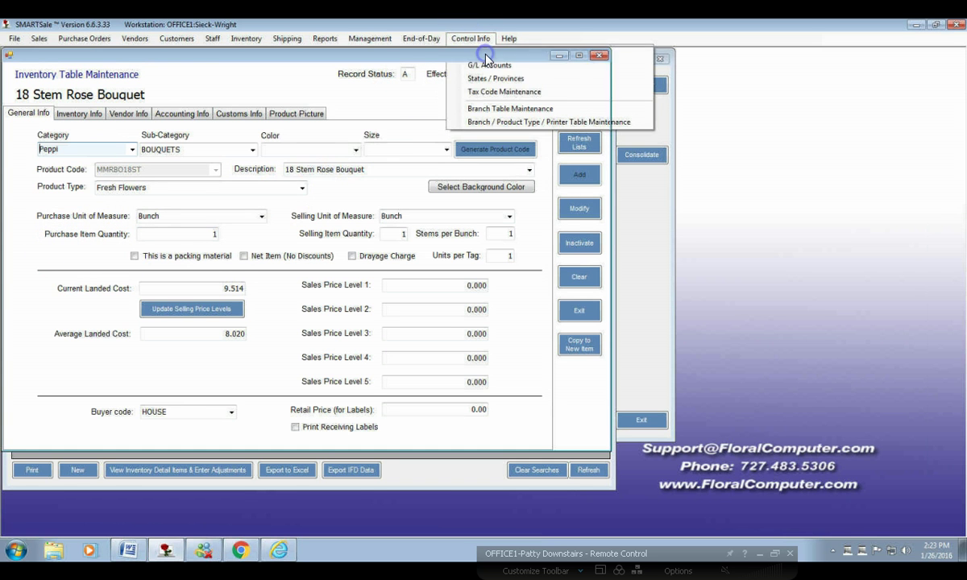
left_click(486, 62)
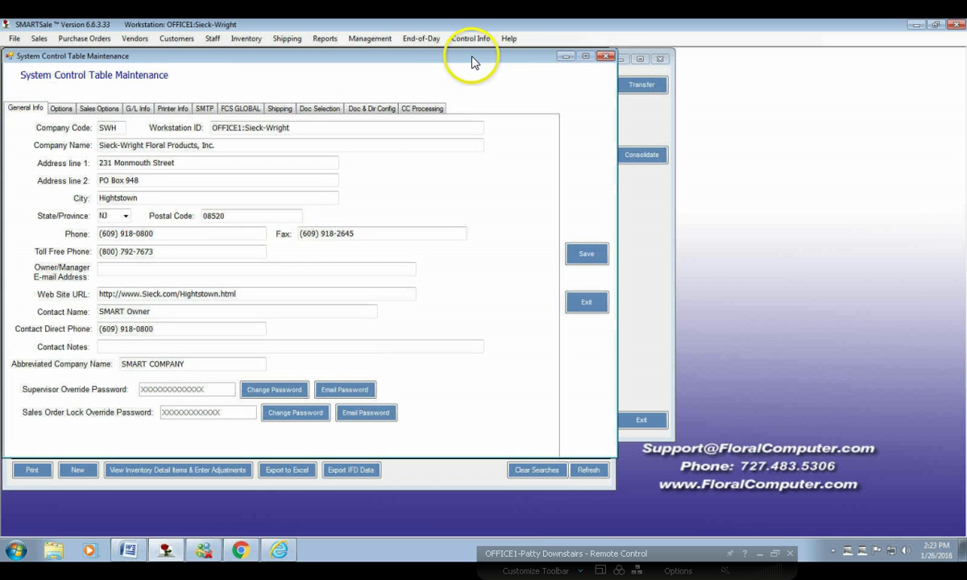
left_click(61, 110)
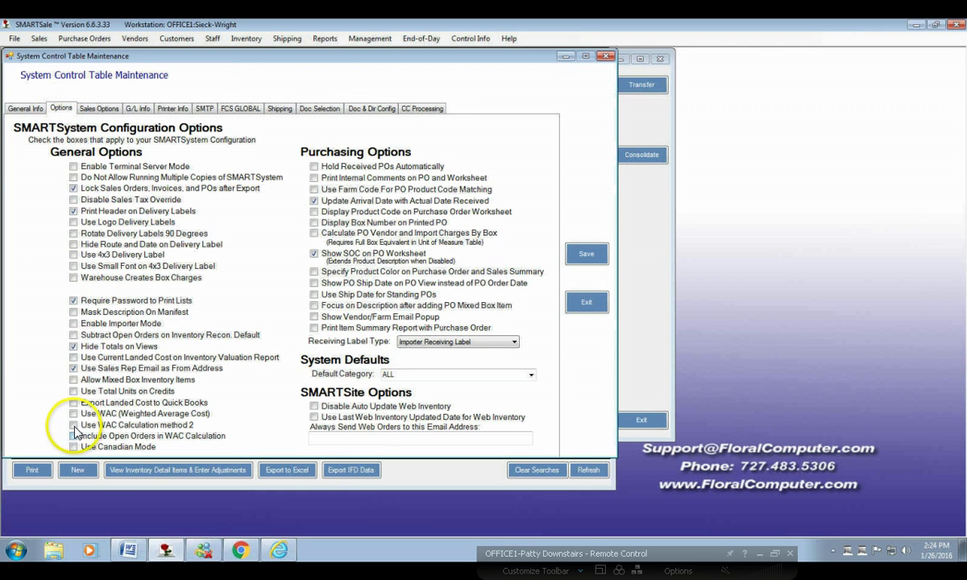
left_click(75, 381)
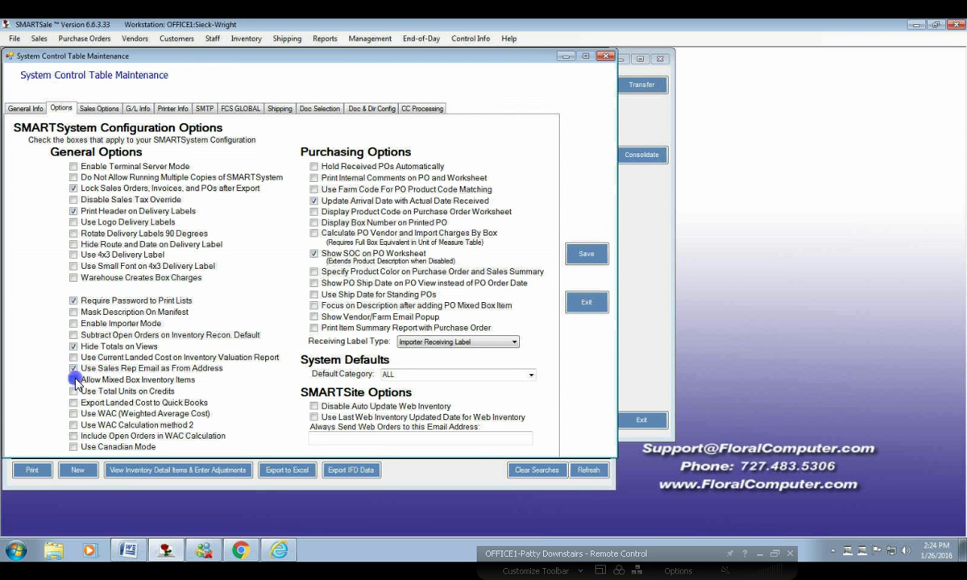
left_click(587, 254)
left_click(608, 306)
left_click(581, 313)
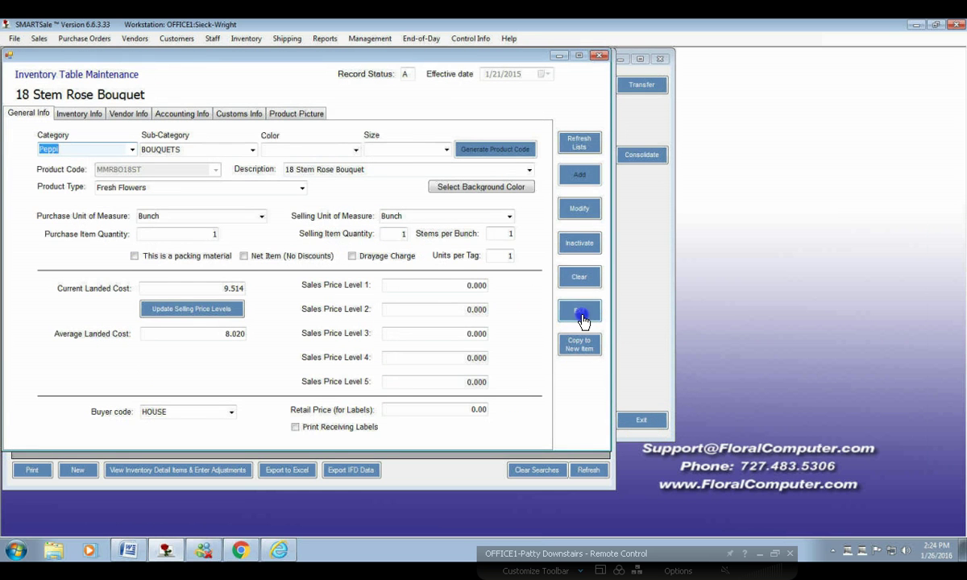
left_click(642, 418)
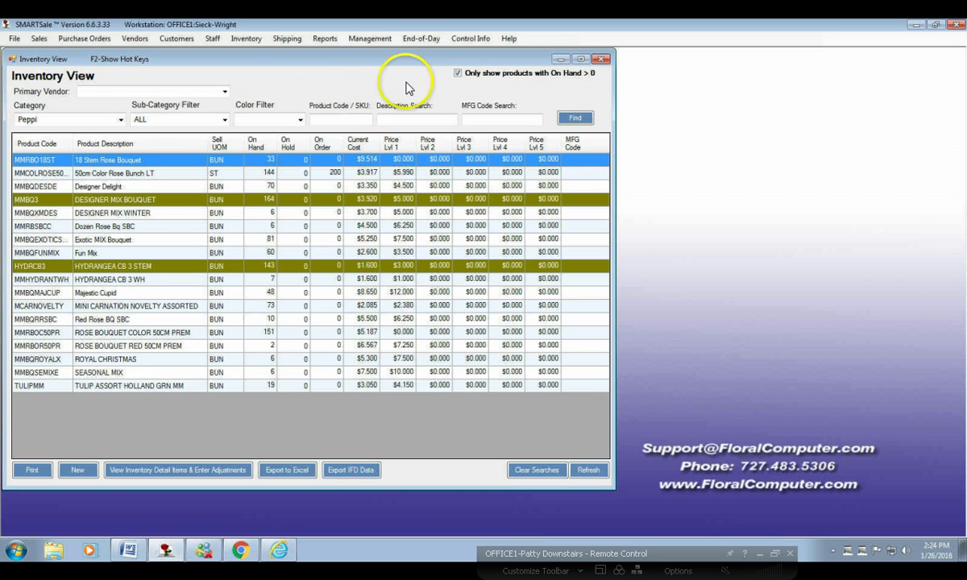
Step: Open the 18 Stem Rose Bouquet record, mark it as Mixed Box / Bouquet, view its associated products, and exit without saving
double_click(137, 165)
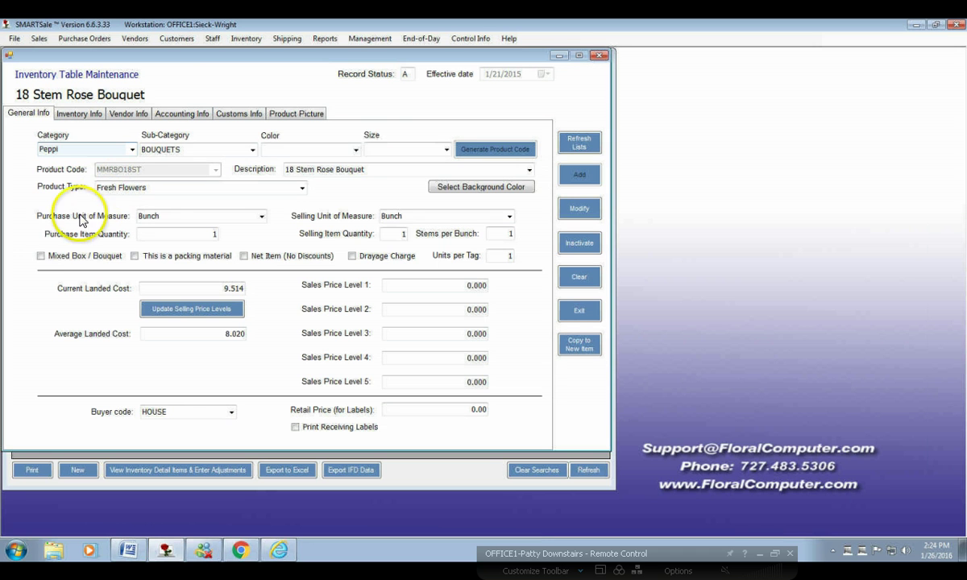
left_click(41, 256)
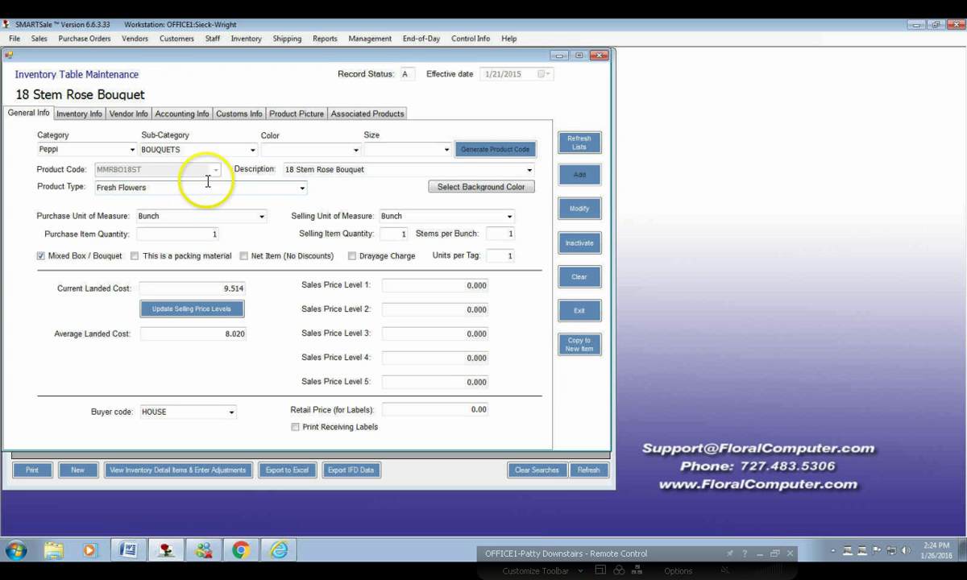
left_click(351, 119)
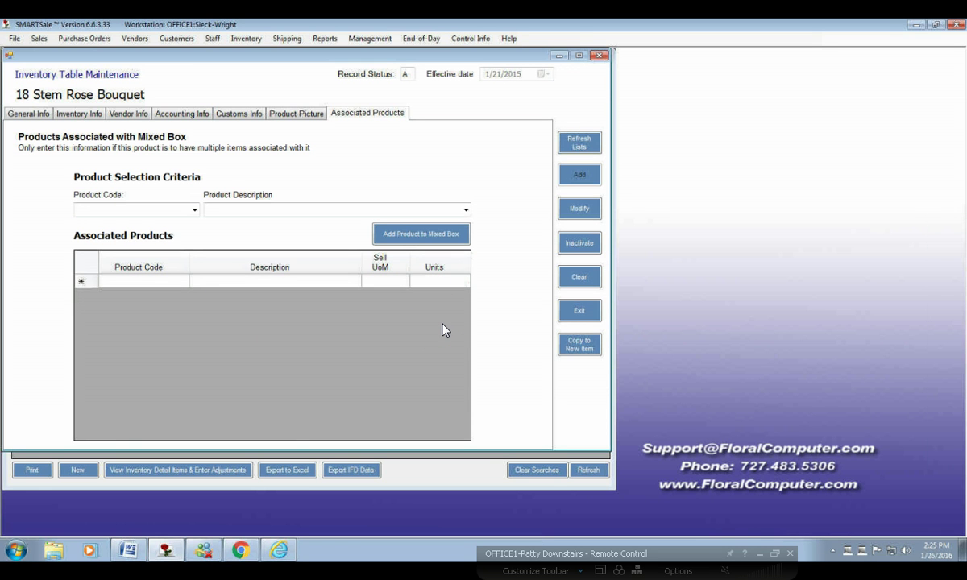
left_click(574, 315)
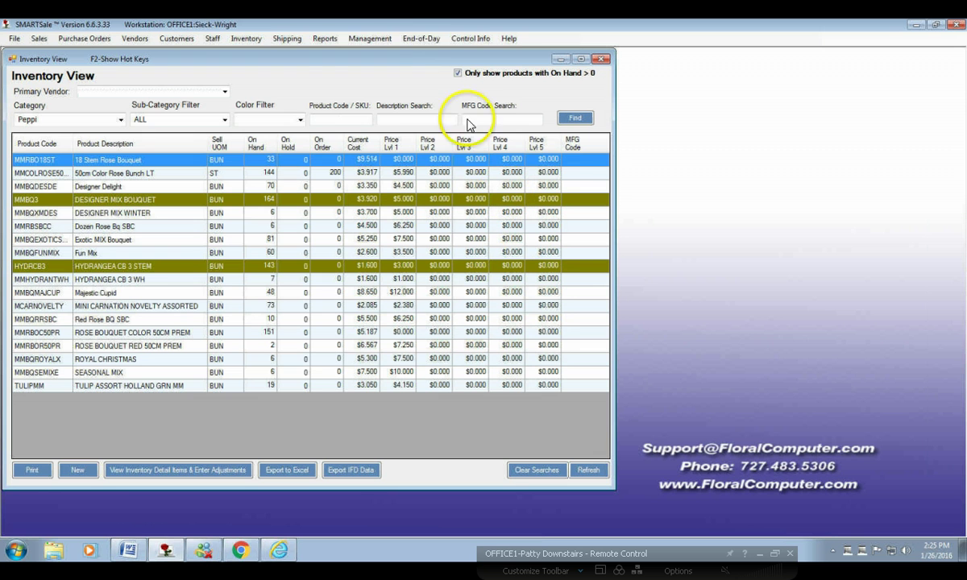
Step: Open Internal Inventory Transfer and search the source items by product code "al"
left_click(241, 45)
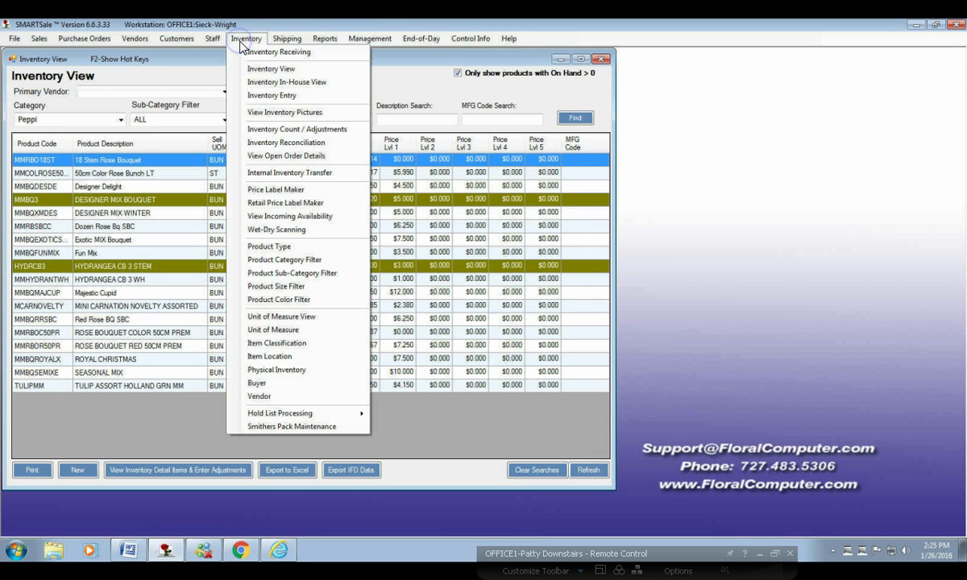
left_click(287, 174)
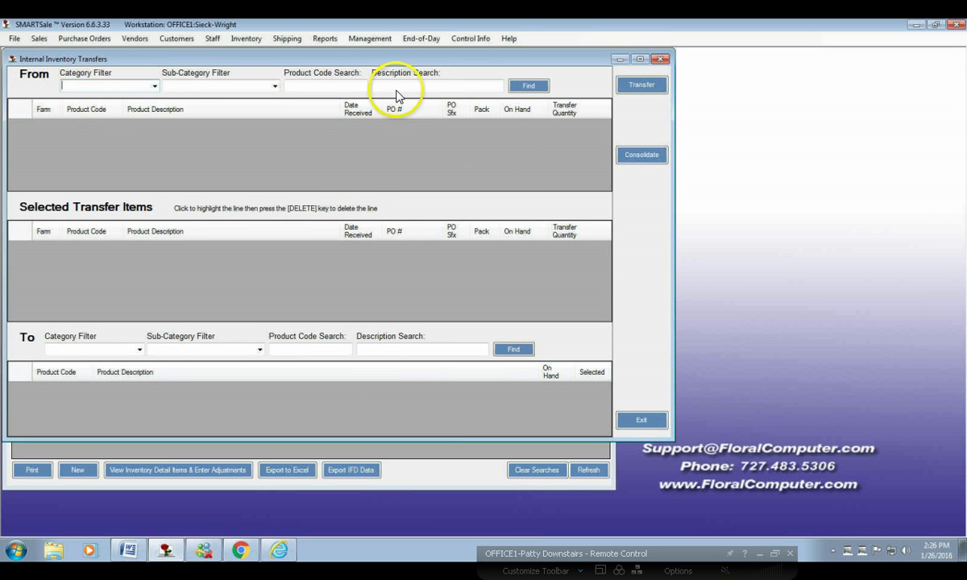
left_click(338, 86)
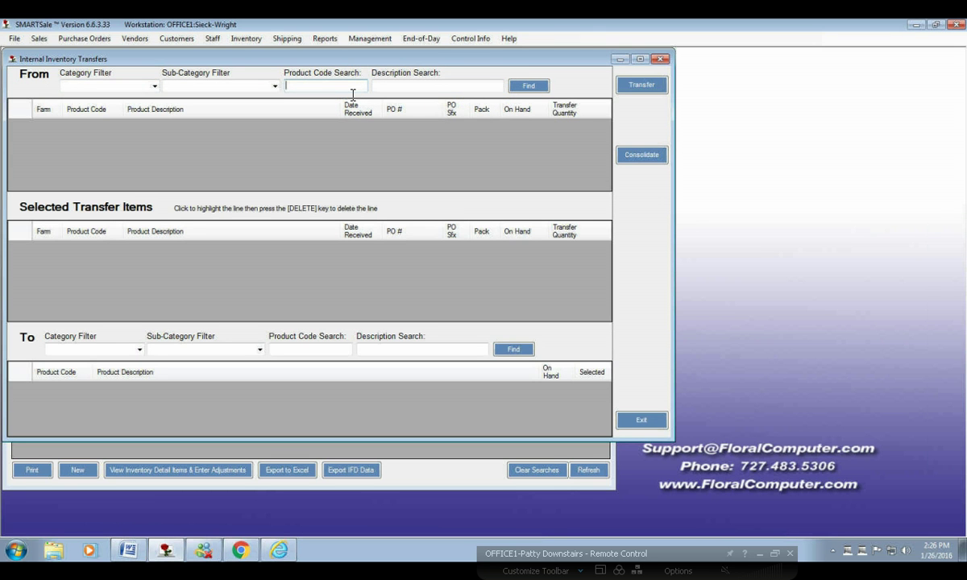
type("a")
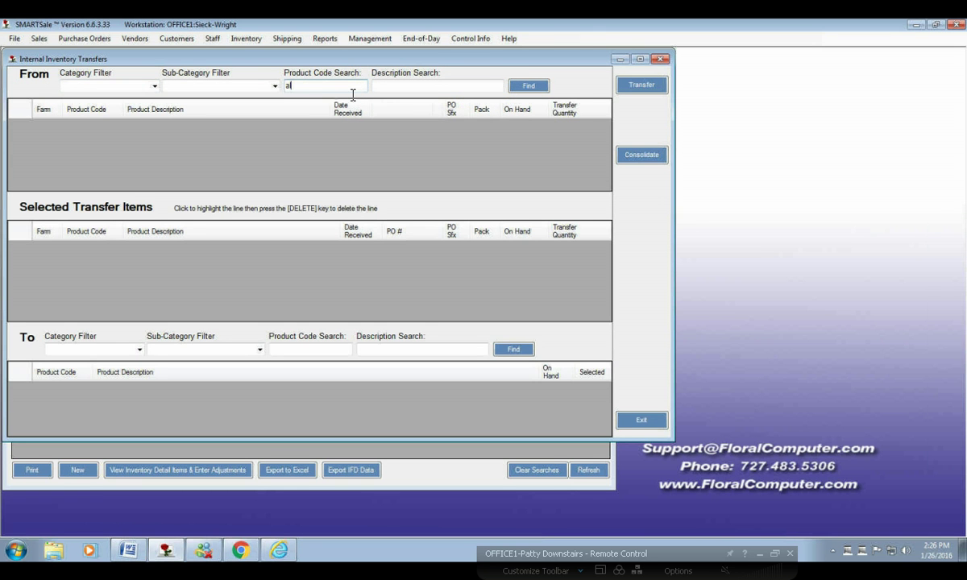
key("Return")
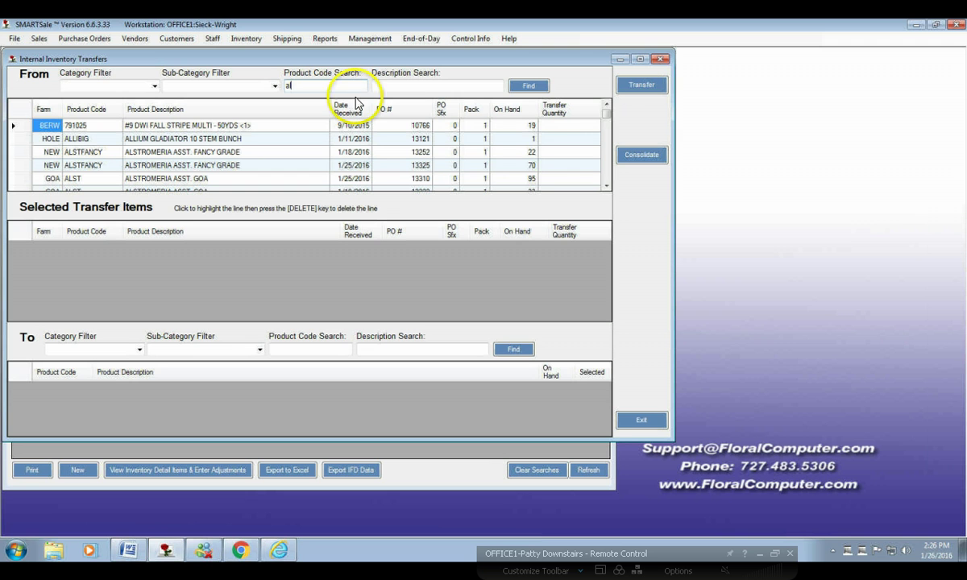
Step: Add 2 of ALSTROMERIA ASST. FANCY GRADE and 1 of ALSTROMERIA ASST. GOA, both received 1/18/2016, to the selected transfer items
left_click(563, 155)
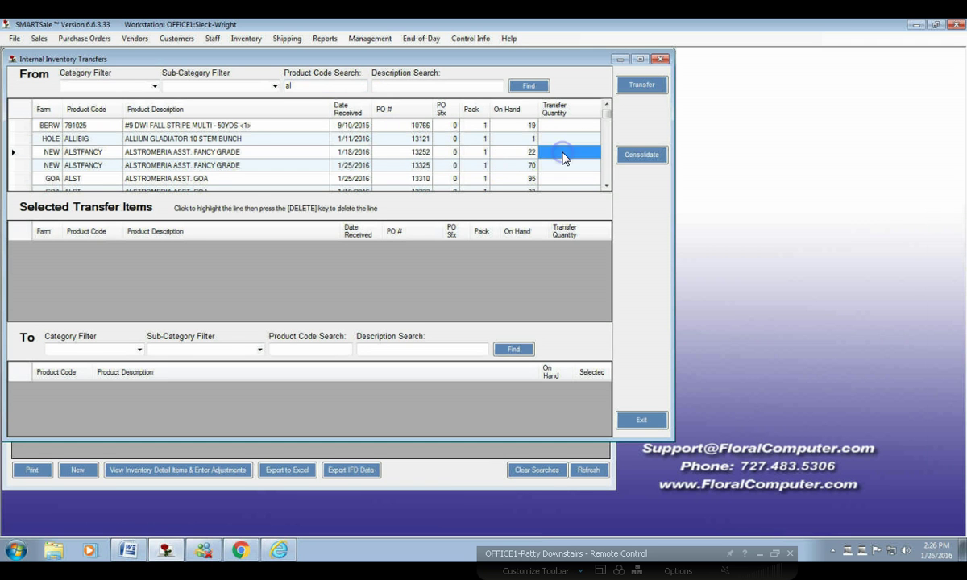
type("2")
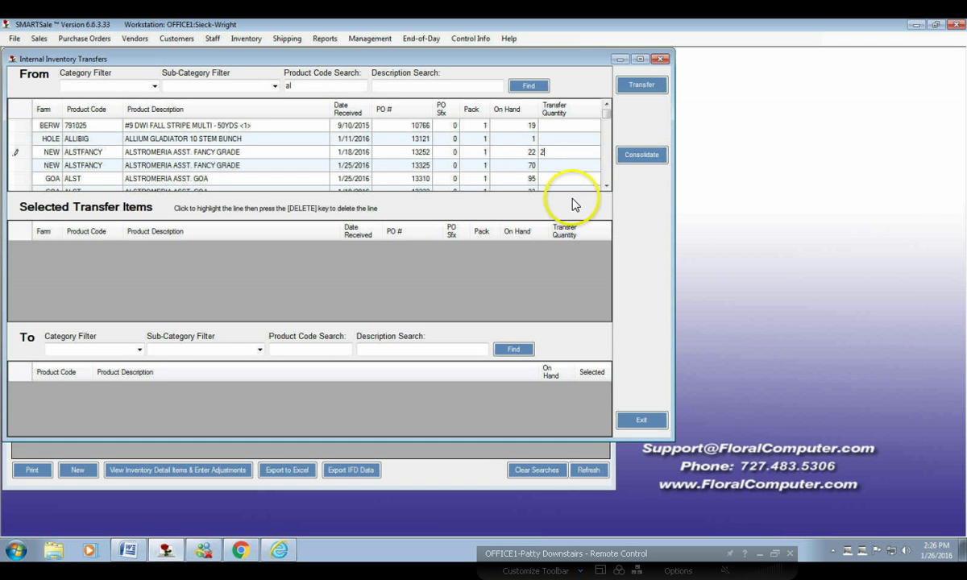
key("Return")
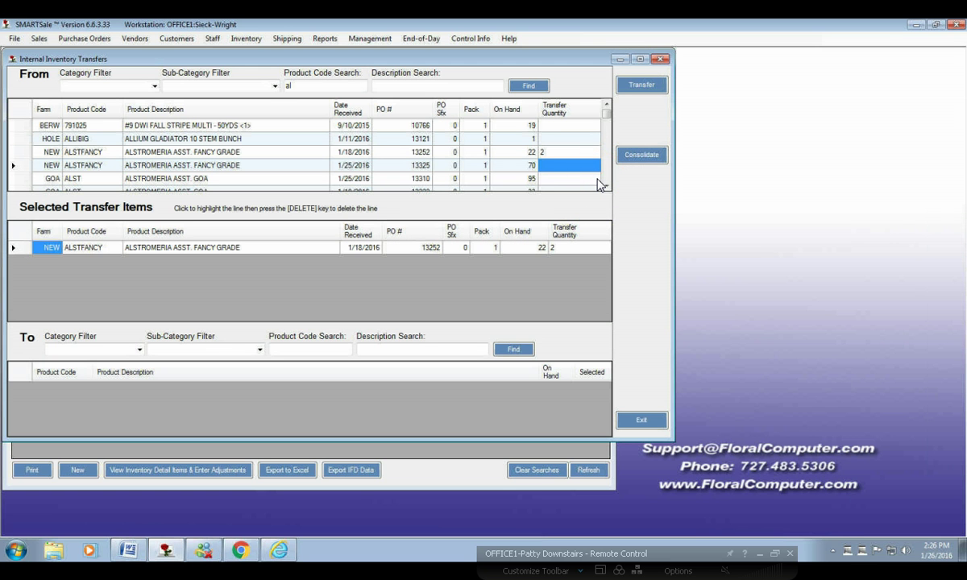
left_click(597, 179)
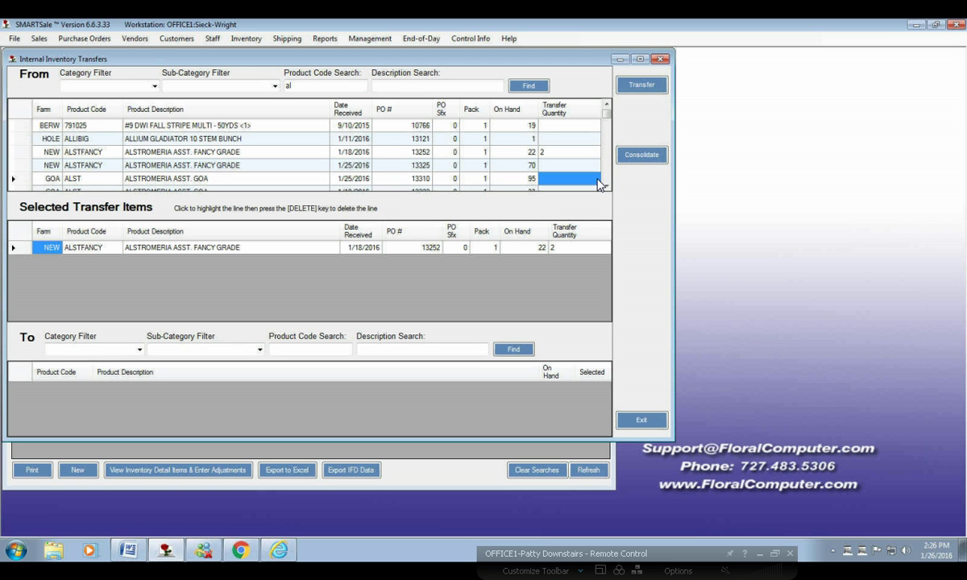
key("Down")
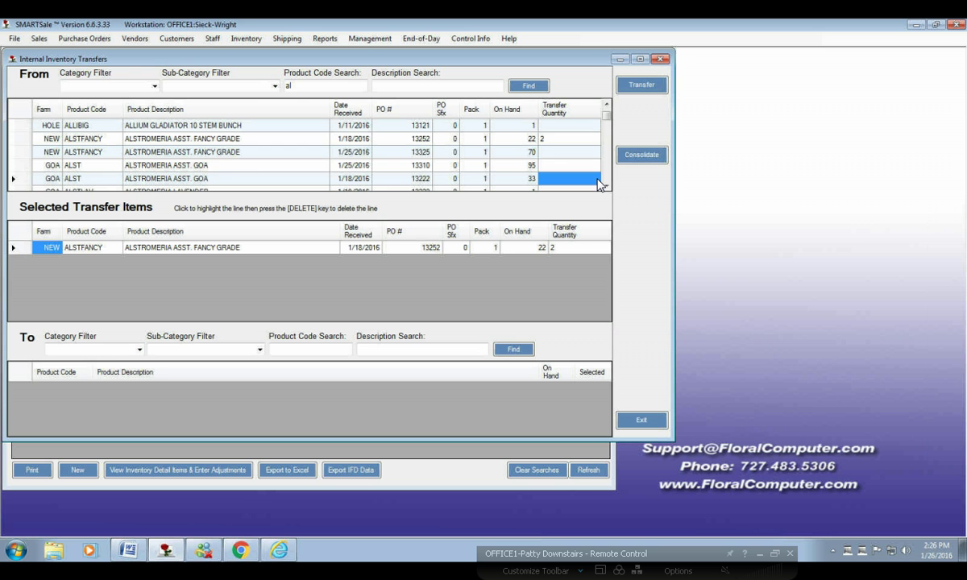
type("1")
key("Return")
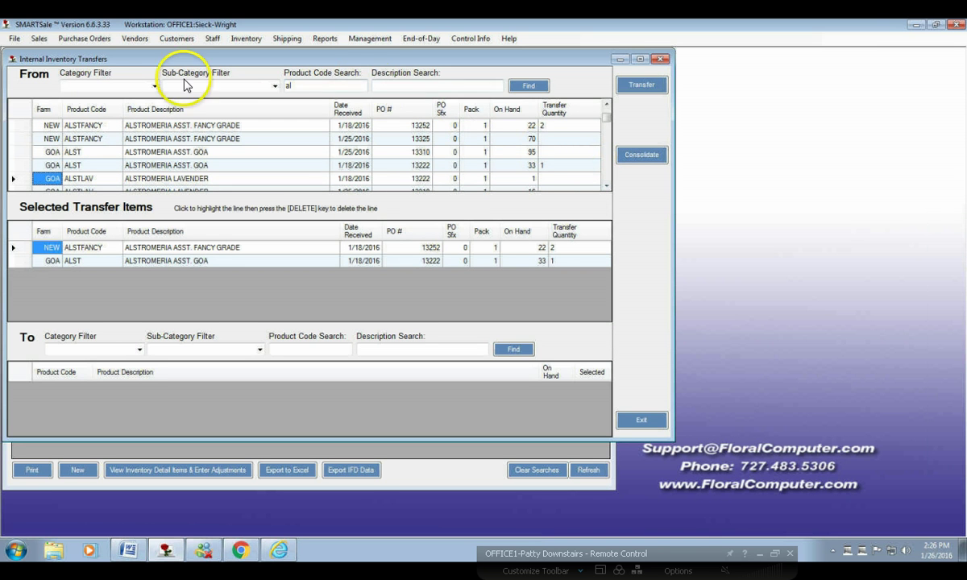
left_click(35, 252)
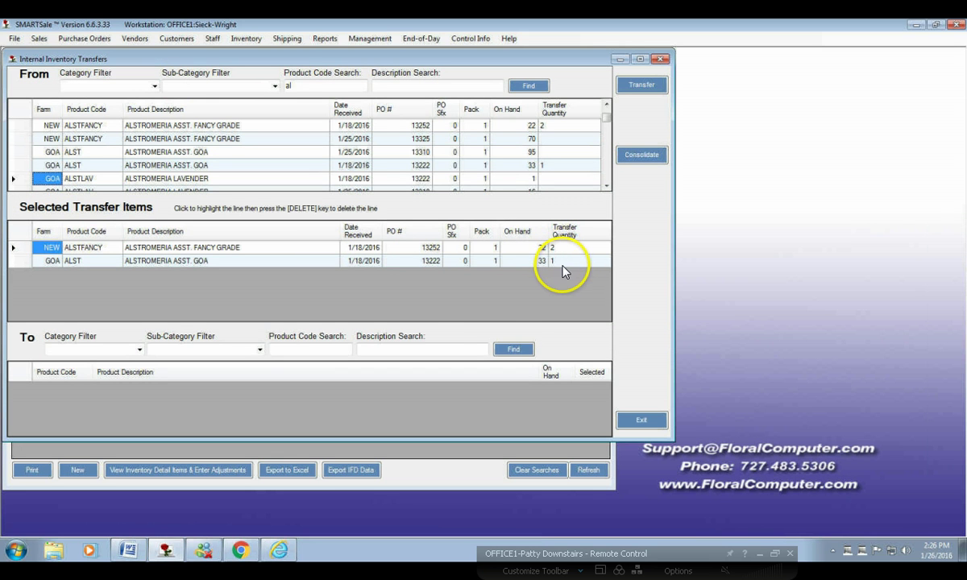
Step: Find the destination products in the Peppi category and select BOUQUET MEMORIES (12) as the transfer target
left_click(139, 350)
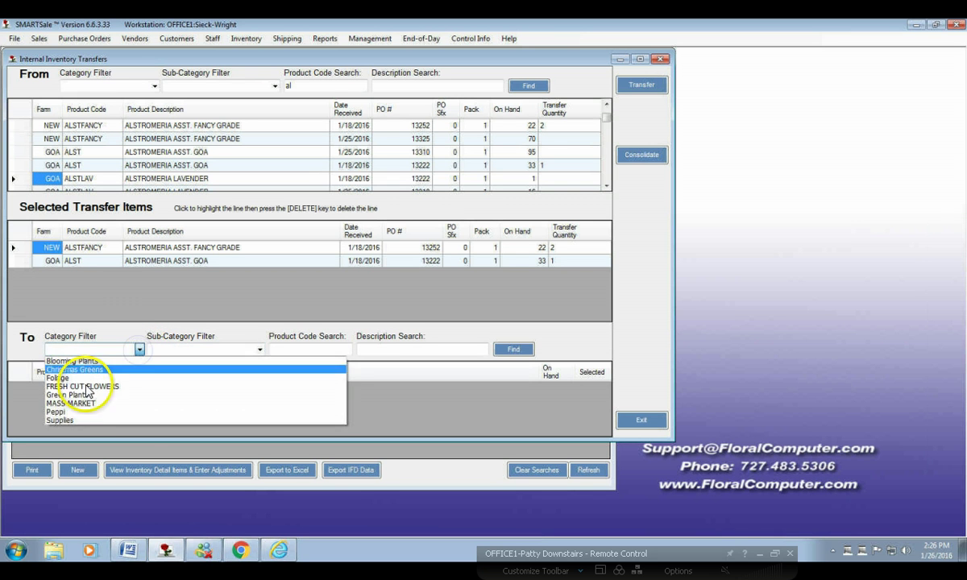
left_click(71, 410)
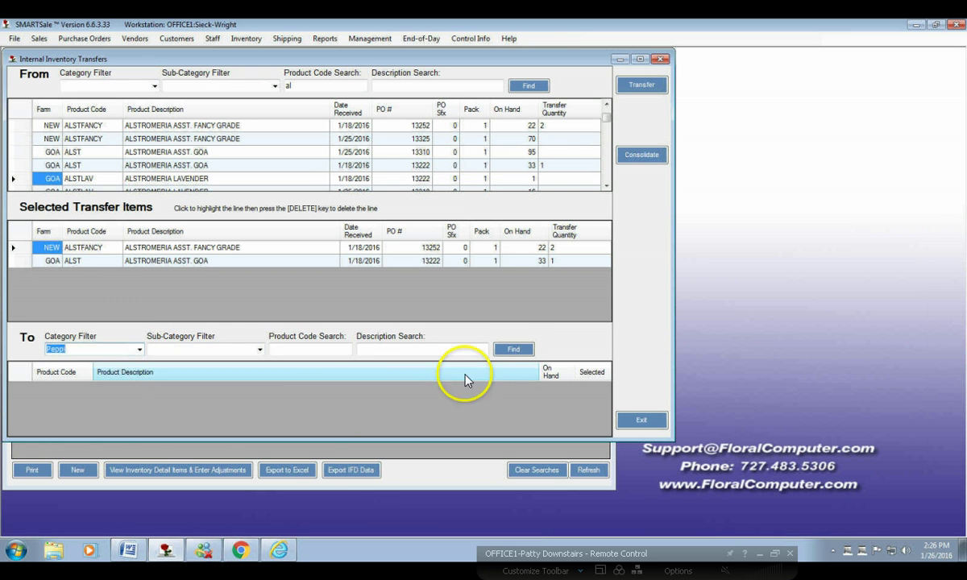
left_click(513, 351)
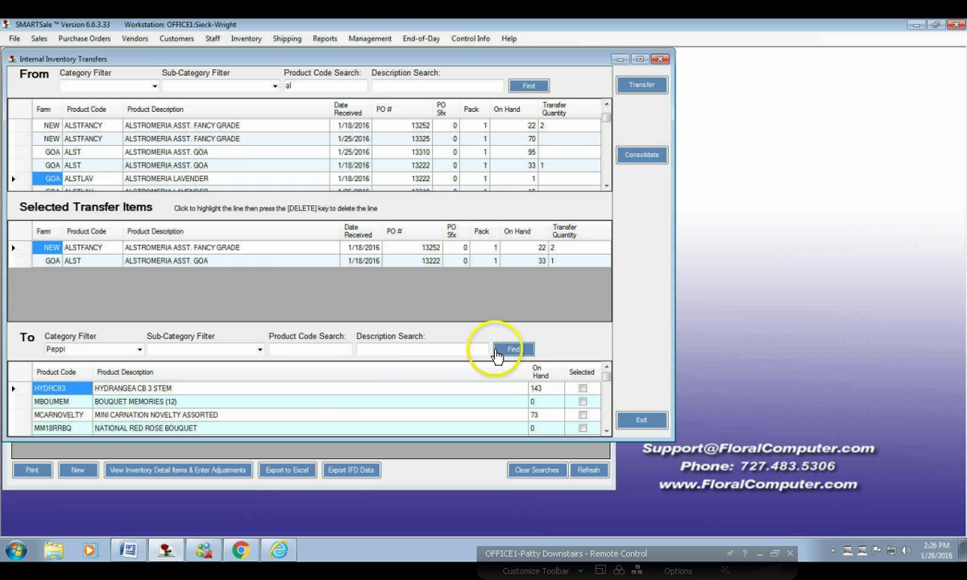
left_click(583, 402)
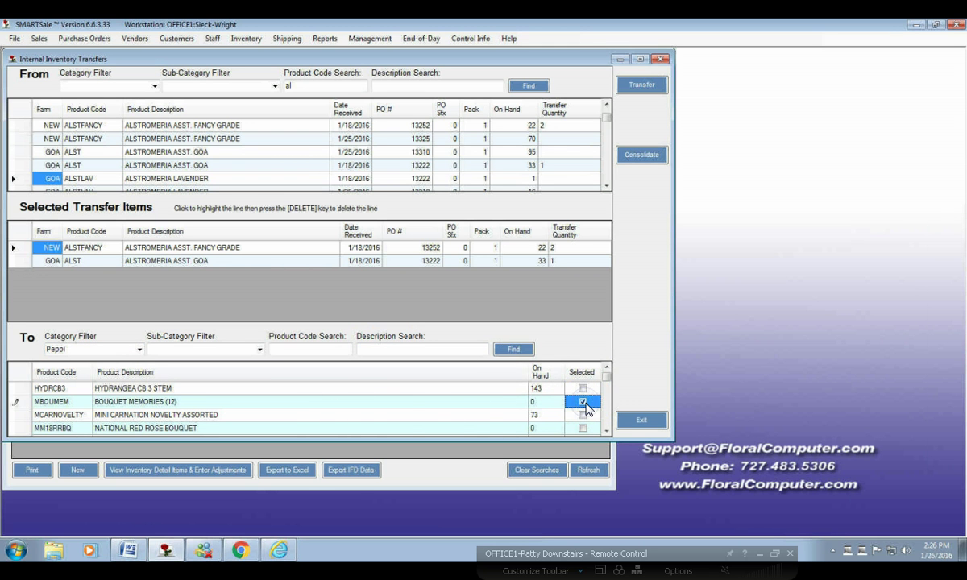
Step: Start consolidating the selected items into BOUQUET MEMORIES (12), cancel the consolidation, and close Internal Inventory Transfers
left_click(634, 87)
left_click(635, 158)
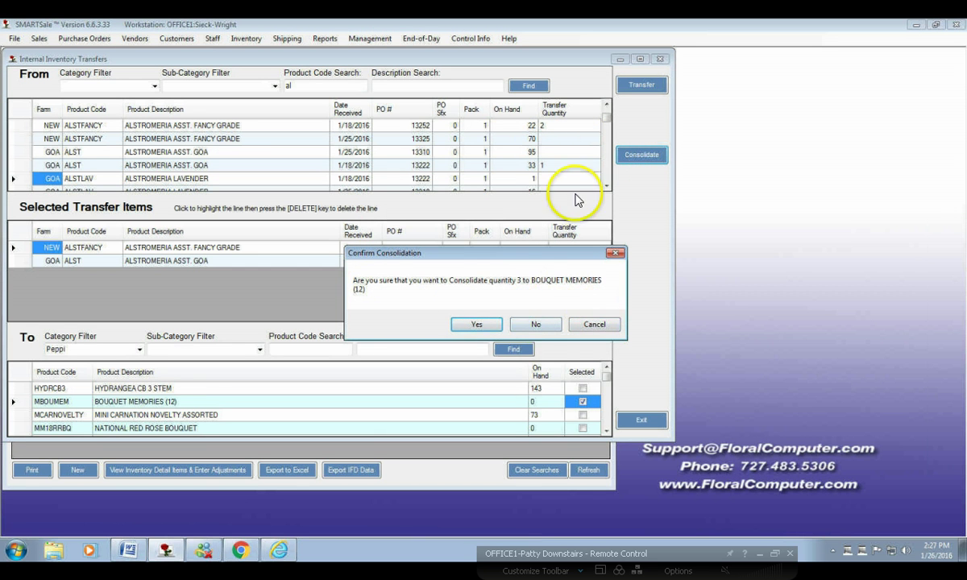
left_click(595, 326)
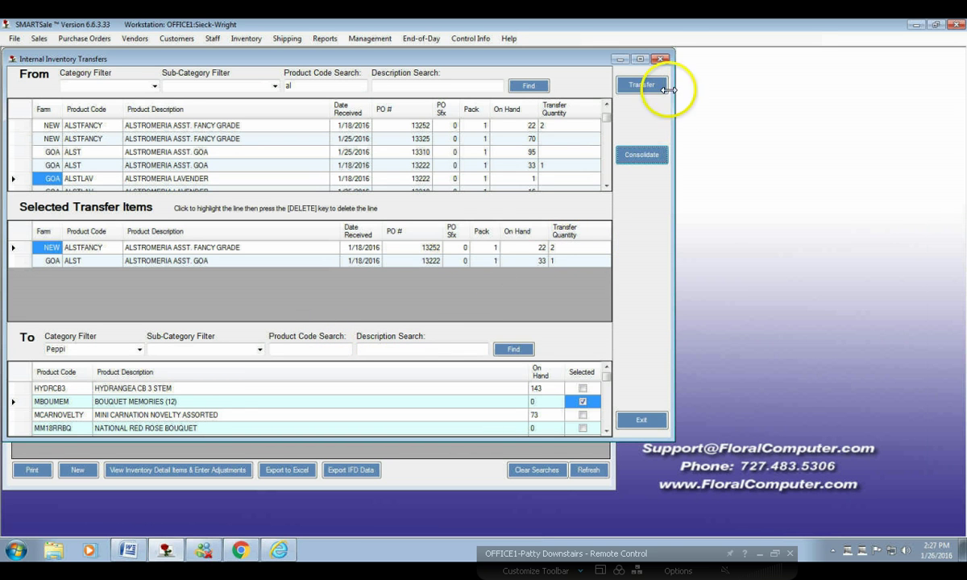
left_click(659, 60)
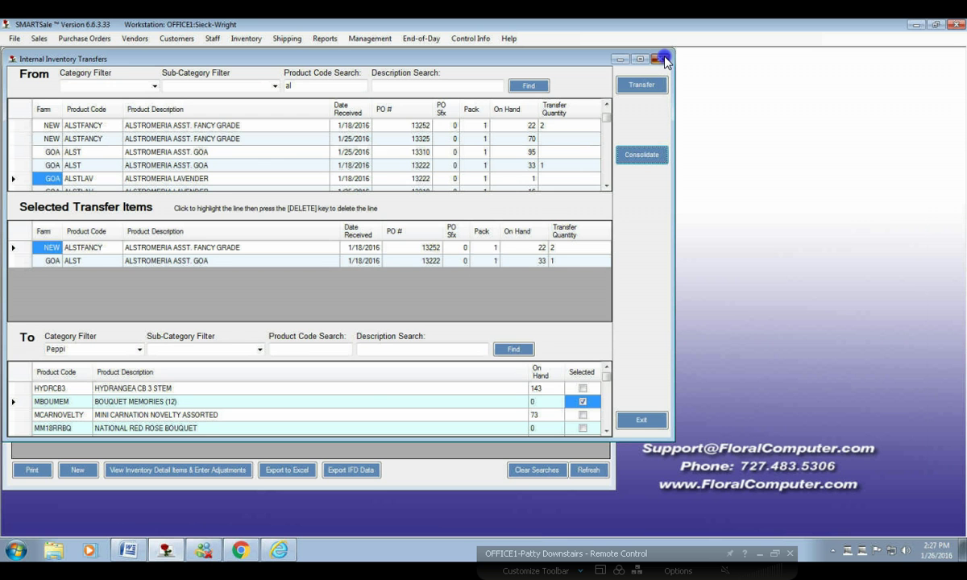